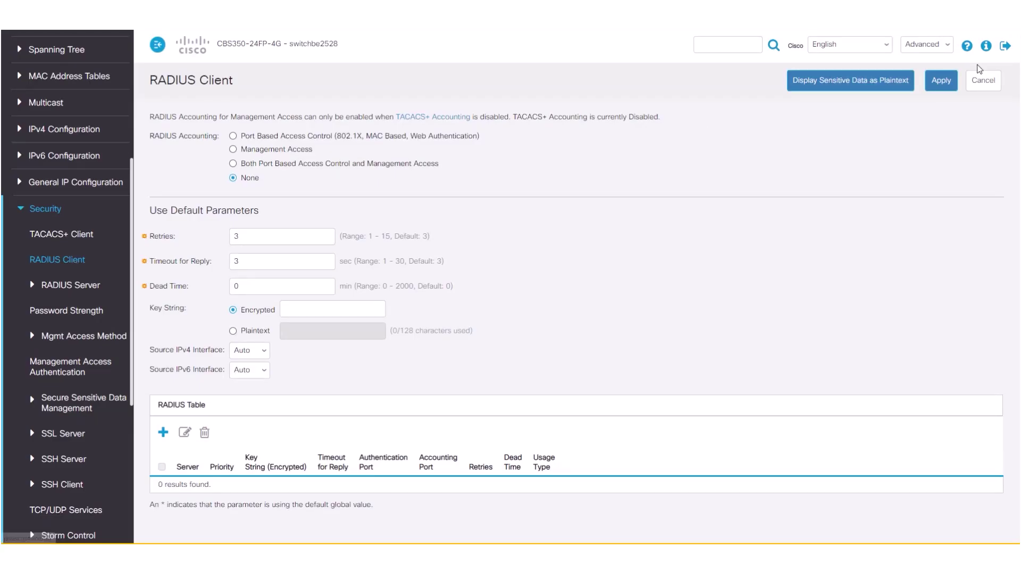
Step: Open a blank Add RADIUS Server form from the RADIUS Table
click(164, 433)
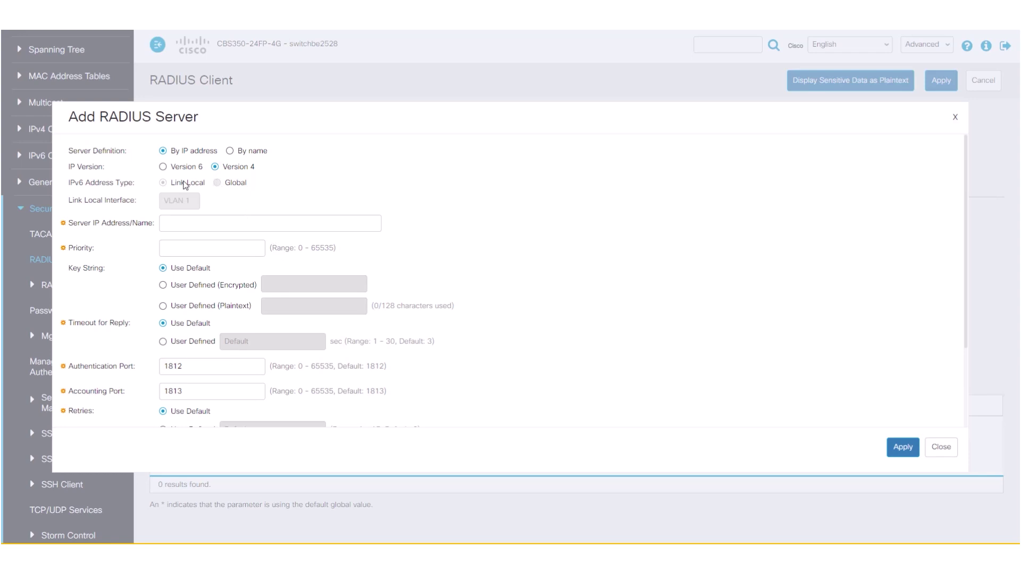
Step: Define RADIUS server 10.100.10.58 with priority 1, a plaintext shared key, and Login usage
click(196, 224)
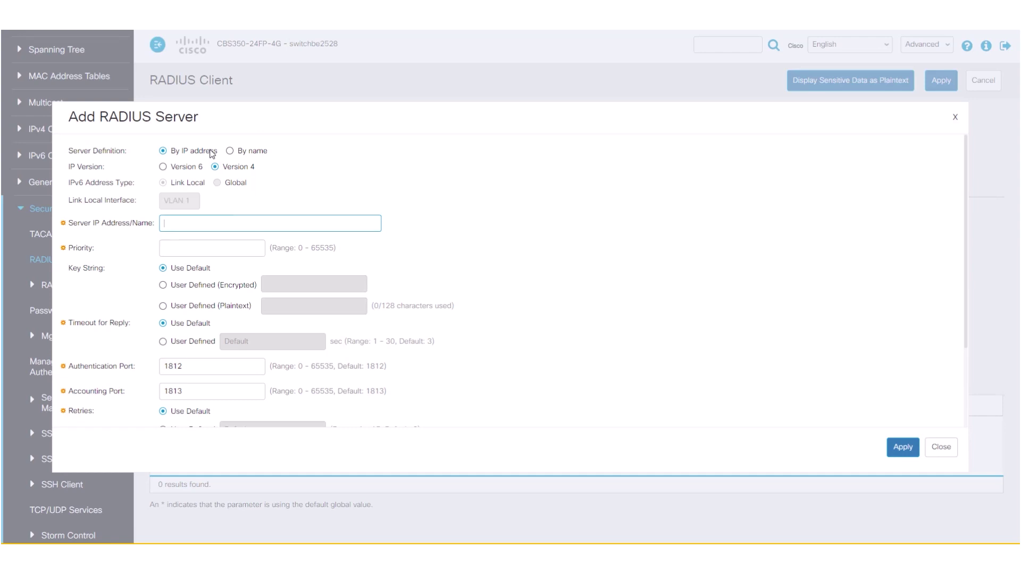
text(10.100.10.58)
click(186, 243)
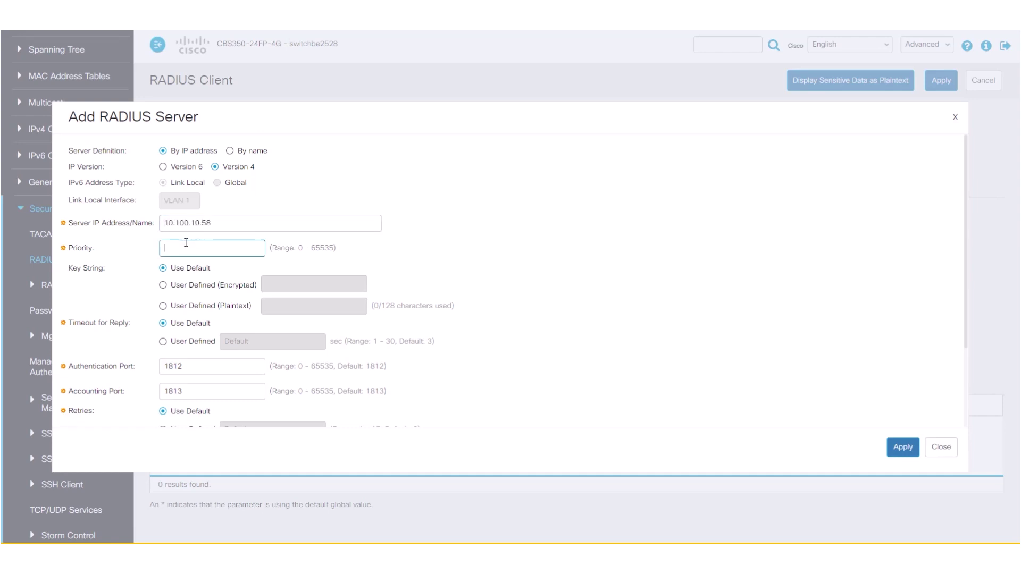
text(1)
click(162, 307)
click(269, 300)
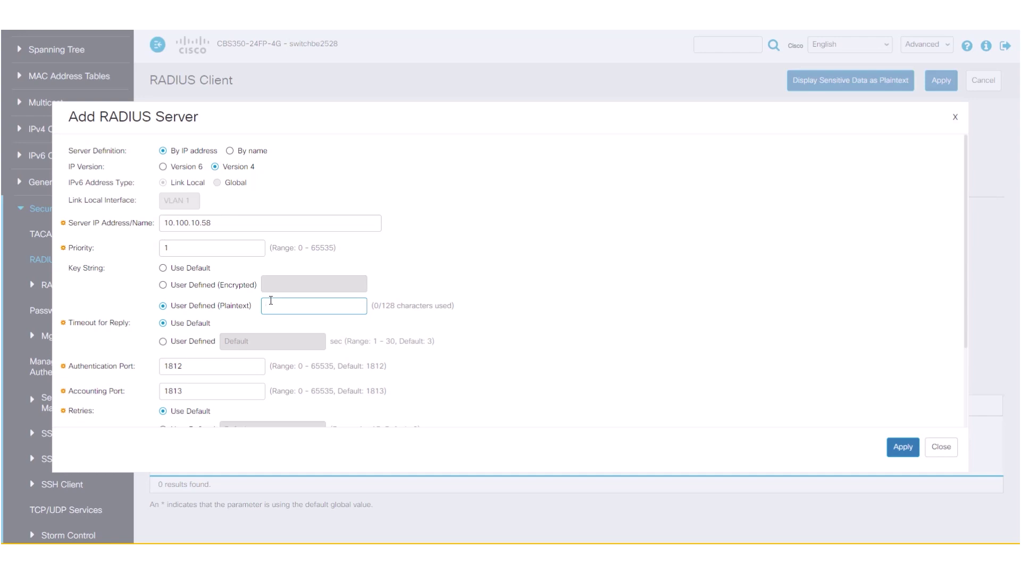
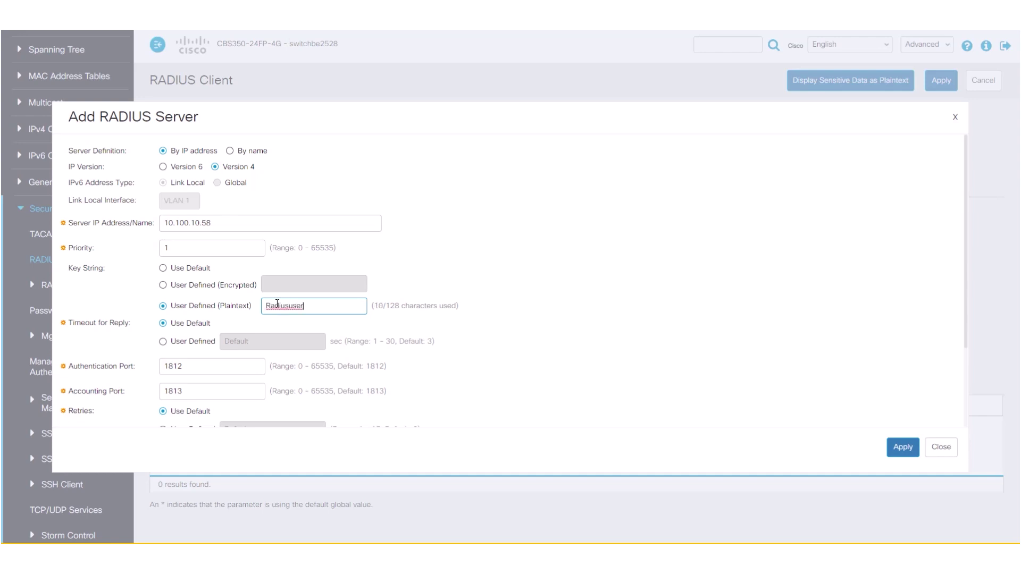
scroll(281, 333, down, 3)
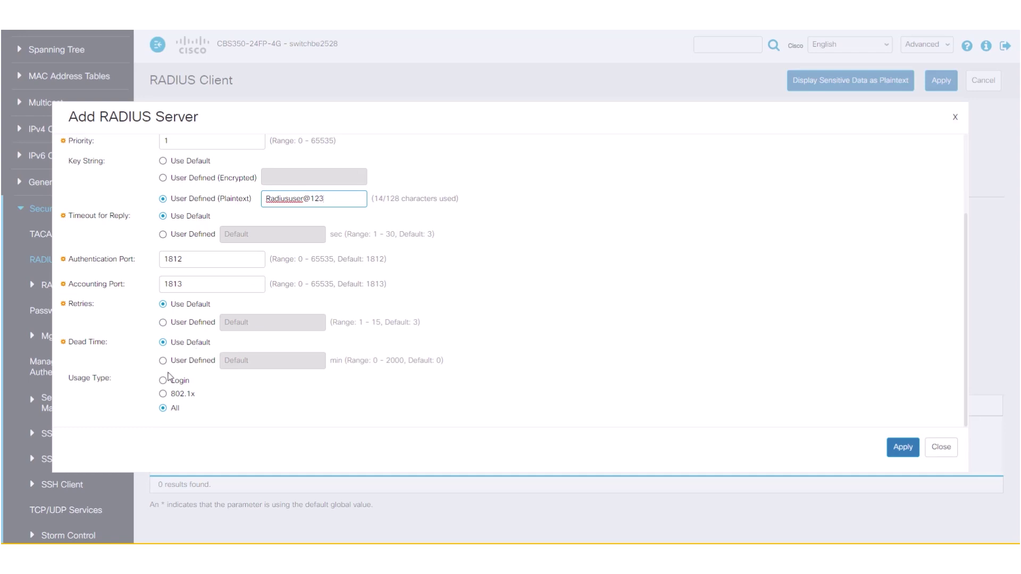
click(163, 380)
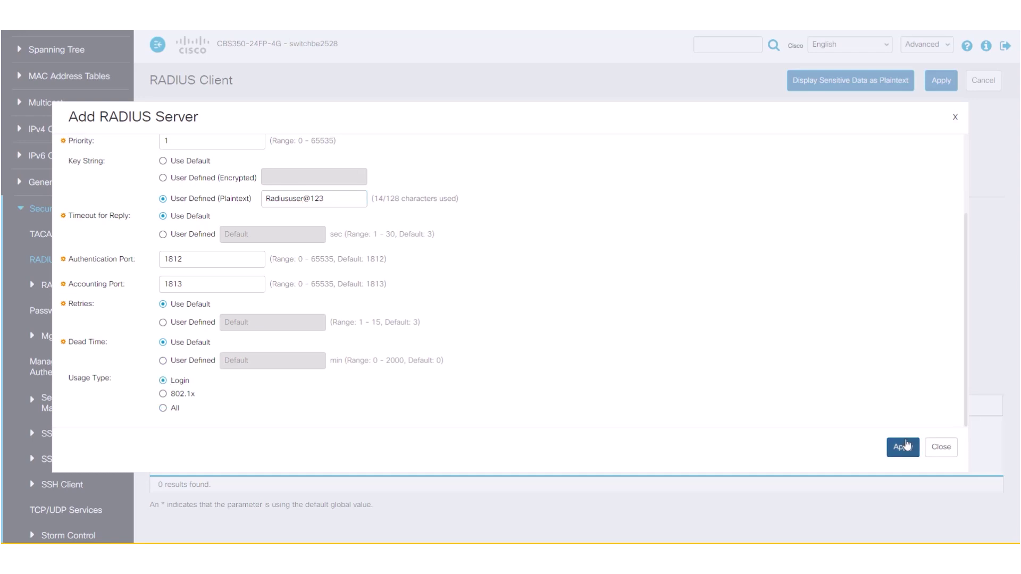
Step: Save and apply RADIUS server 10.100.10.58, then go to Management Access Authentication
click(907, 446)
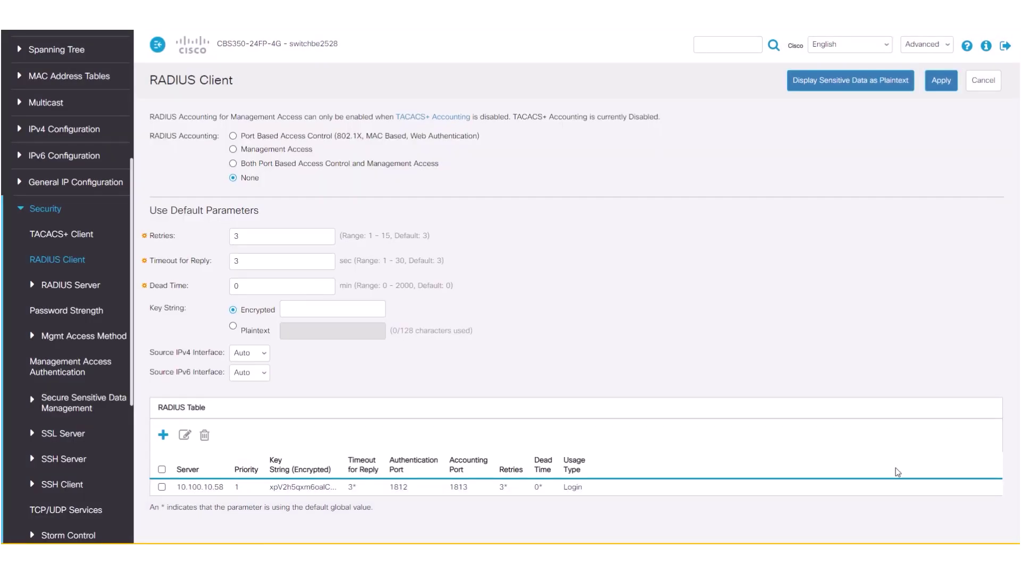
click(945, 84)
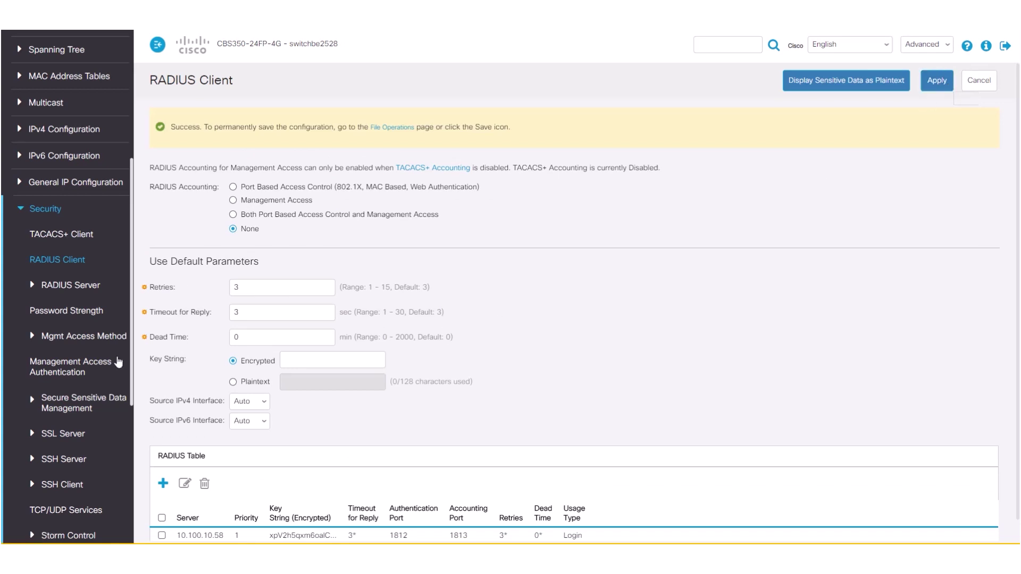
click(60, 377)
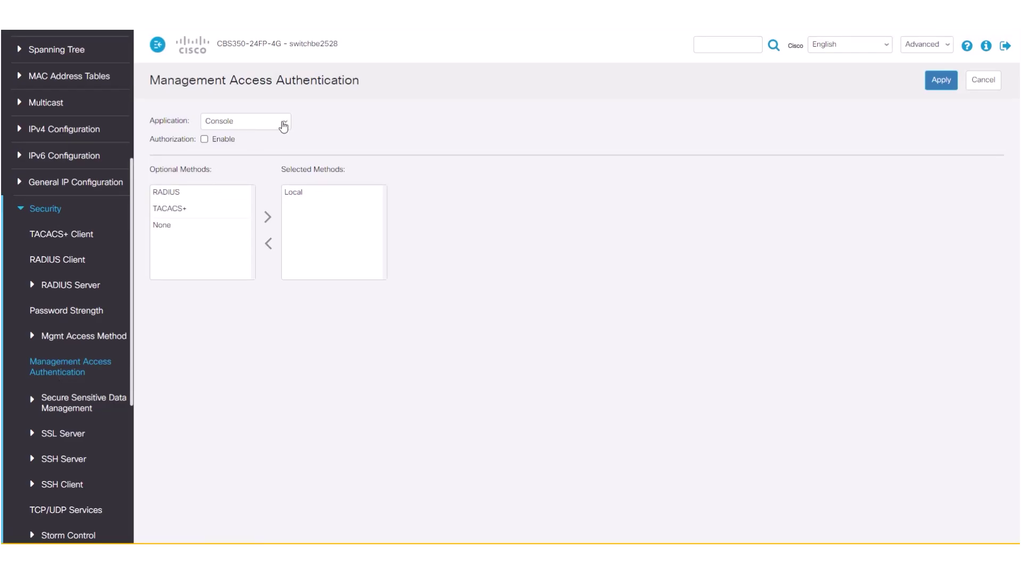
click(283, 123)
Step: Make SSH authenticate only through RADIUS with authorization enabled, and apply the change
click(256, 154)
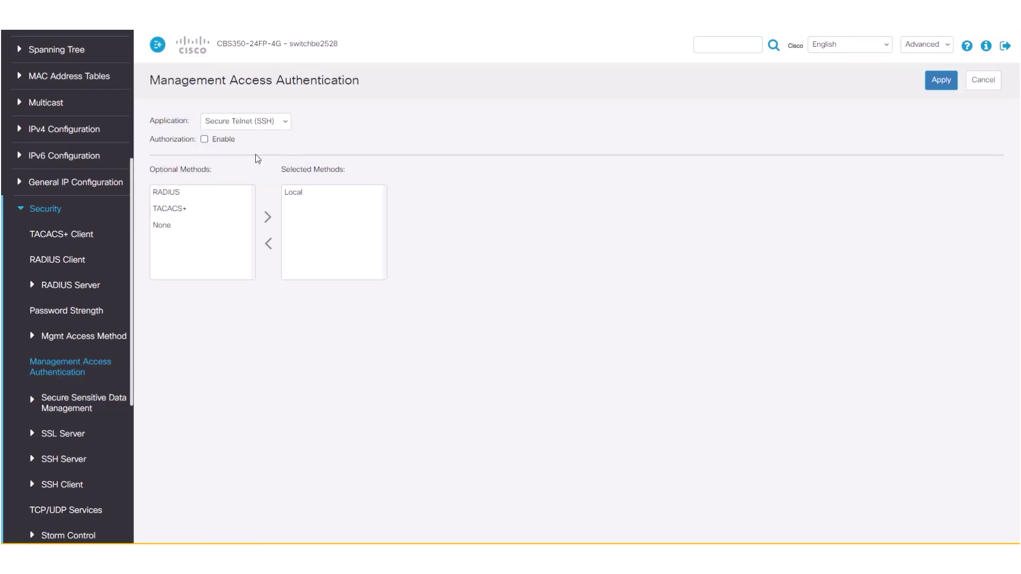
click(204, 139)
click(199, 193)
click(268, 218)
click(294, 193)
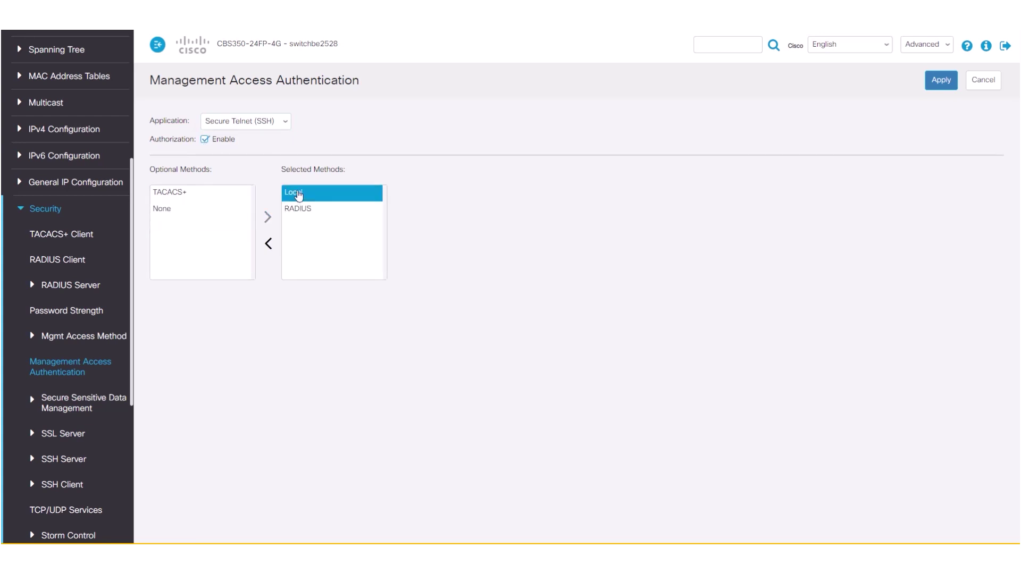
click(269, 244)
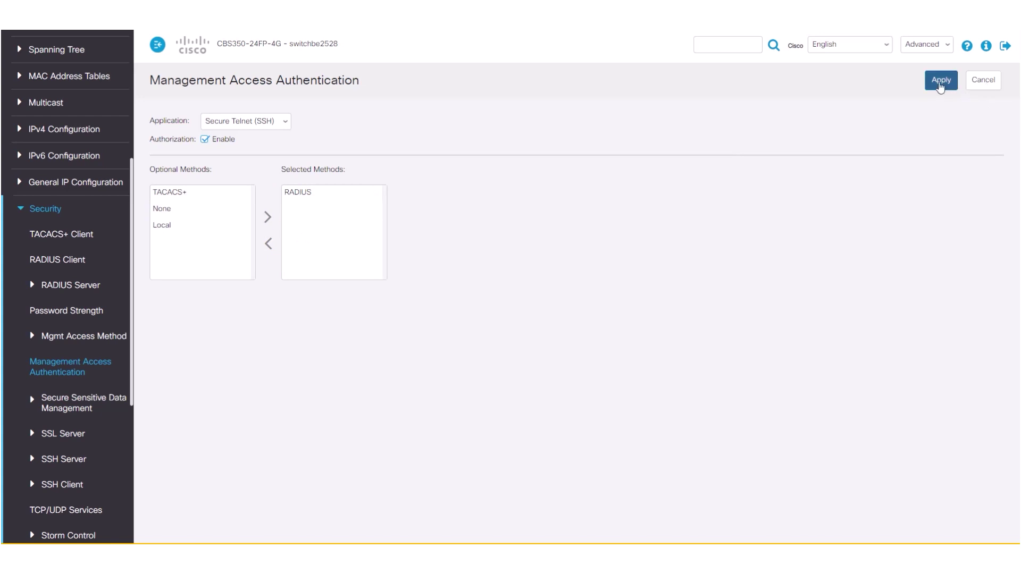
click(941, 81)
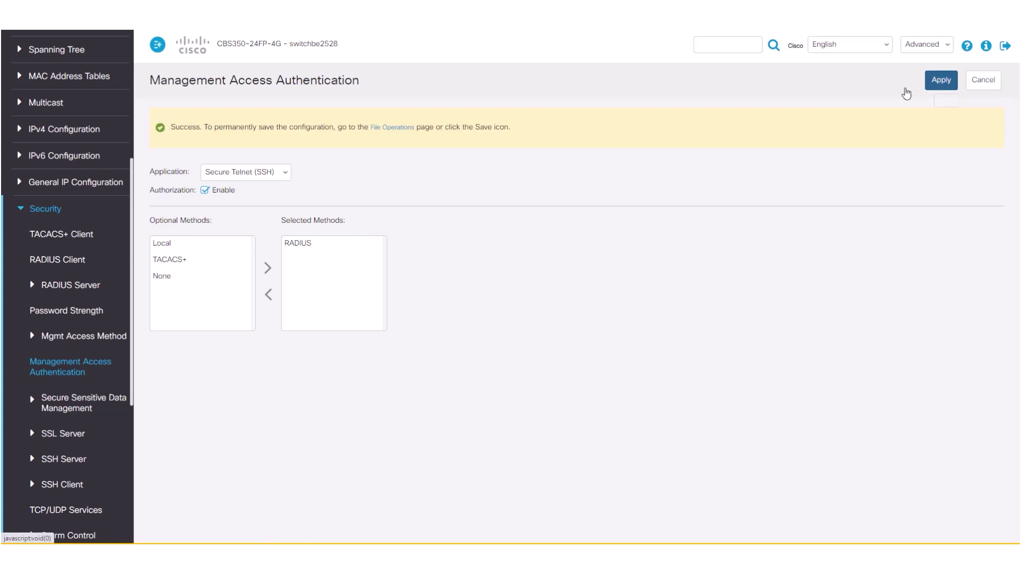
click(276, 177)
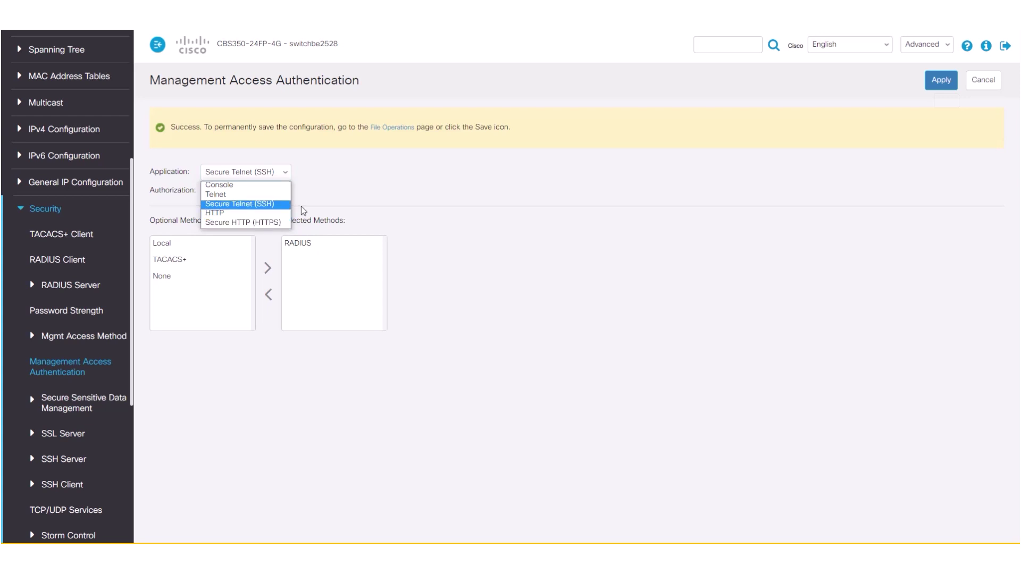
click(361, 191)
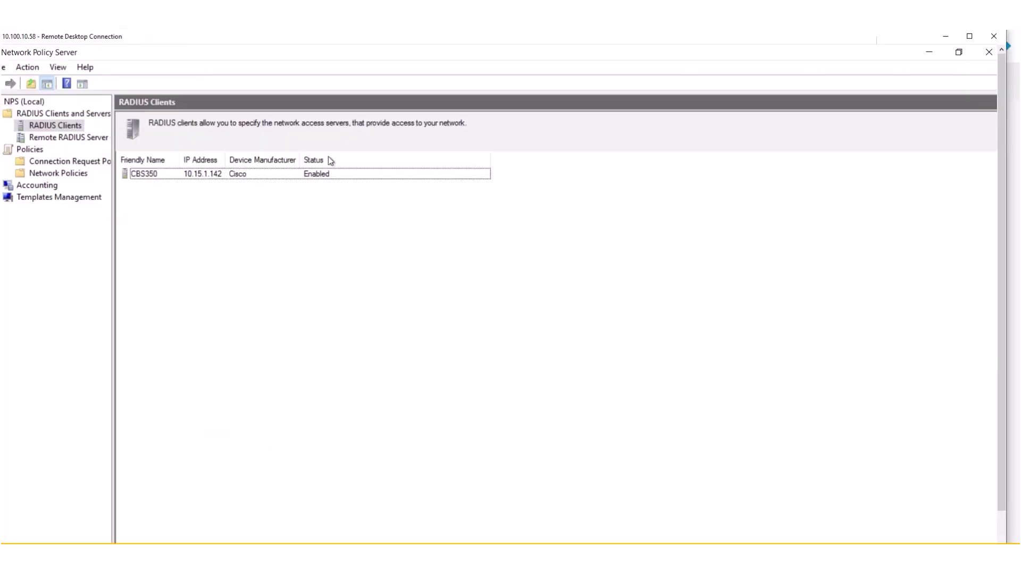
Step: Add RADIUS client 2XCBS350 at 10.15.1.138 with the pasted shared secret
click(75, 129)
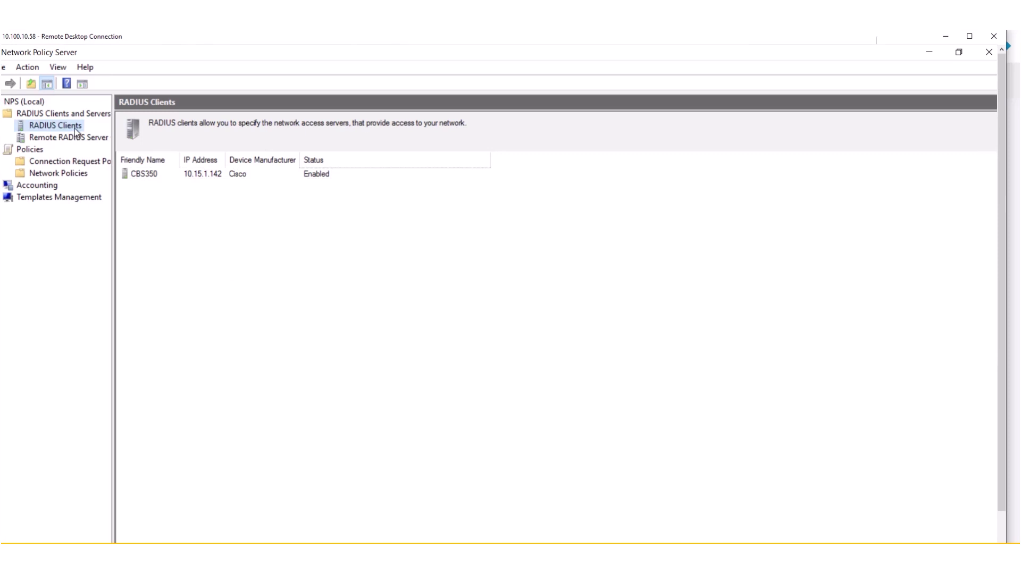
right_click(75, 129)
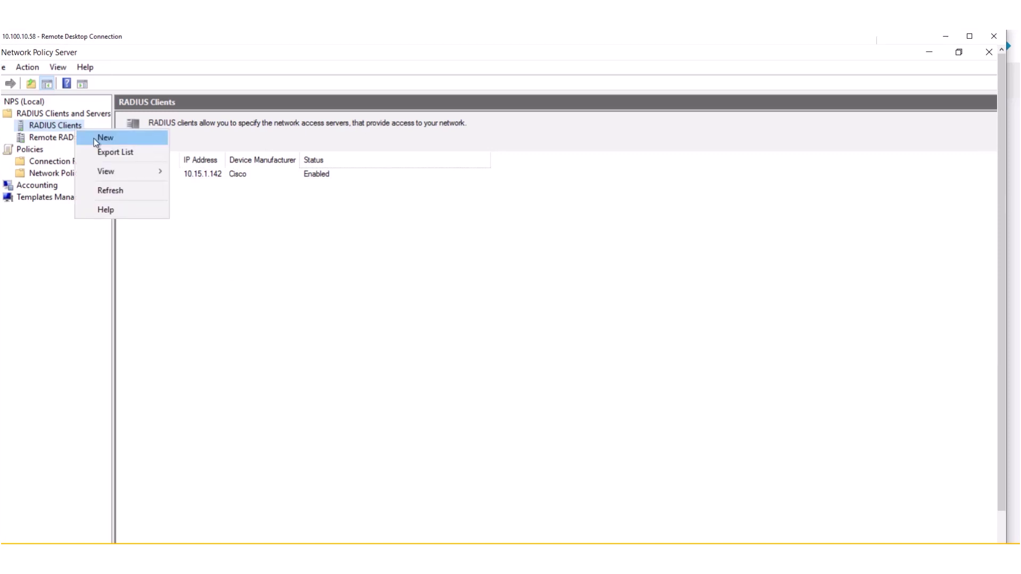
click(95, 139)
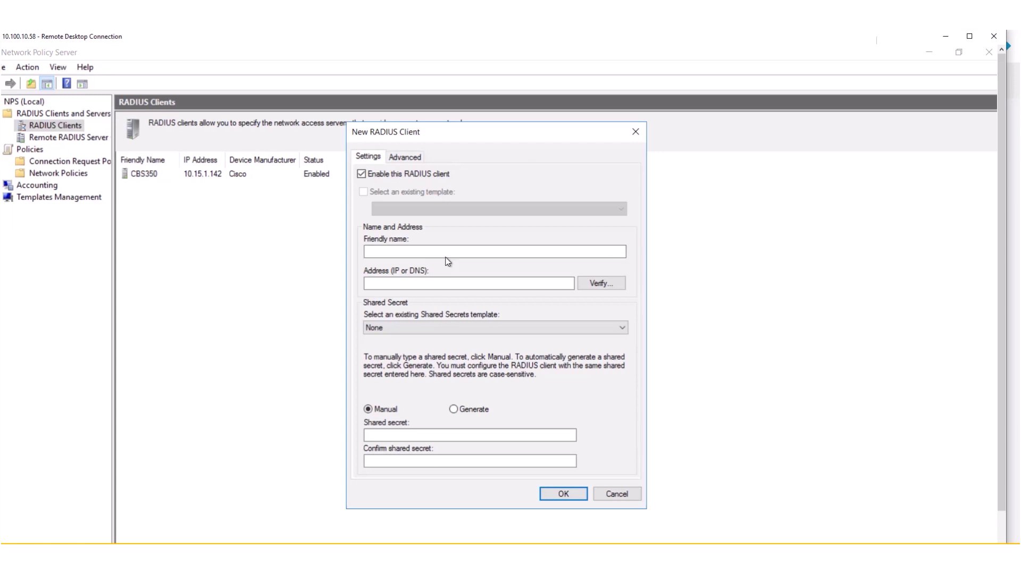
click(448, 255)
text(2XCBS350)
click(393, 286)
text(10.15.1.138)
click(449, 436)
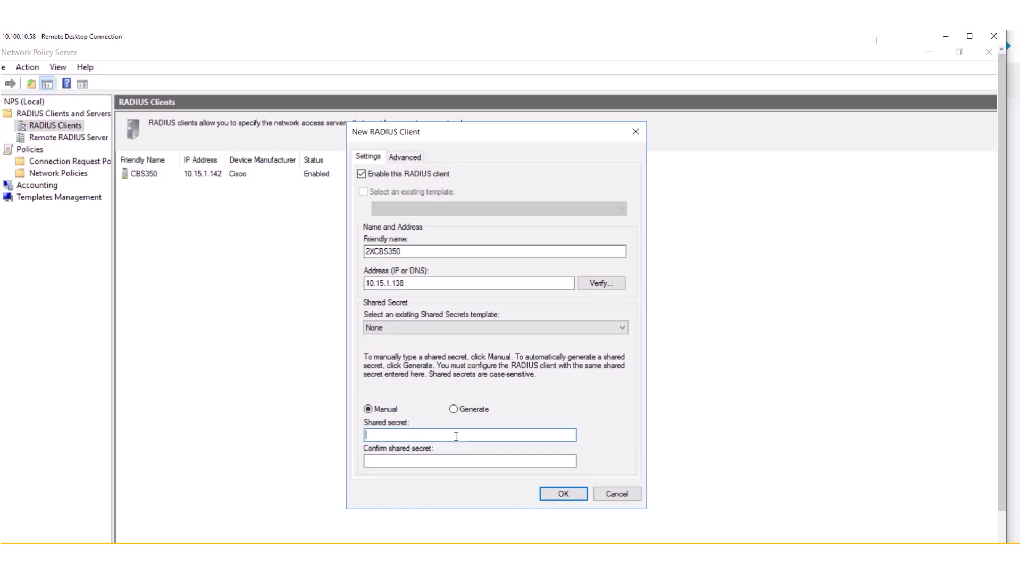
key(ctrl+v)
key(Tab)
key(ctrl+v)
Step: Set the new client's vendor to Cisco and save it
click(405, 157)
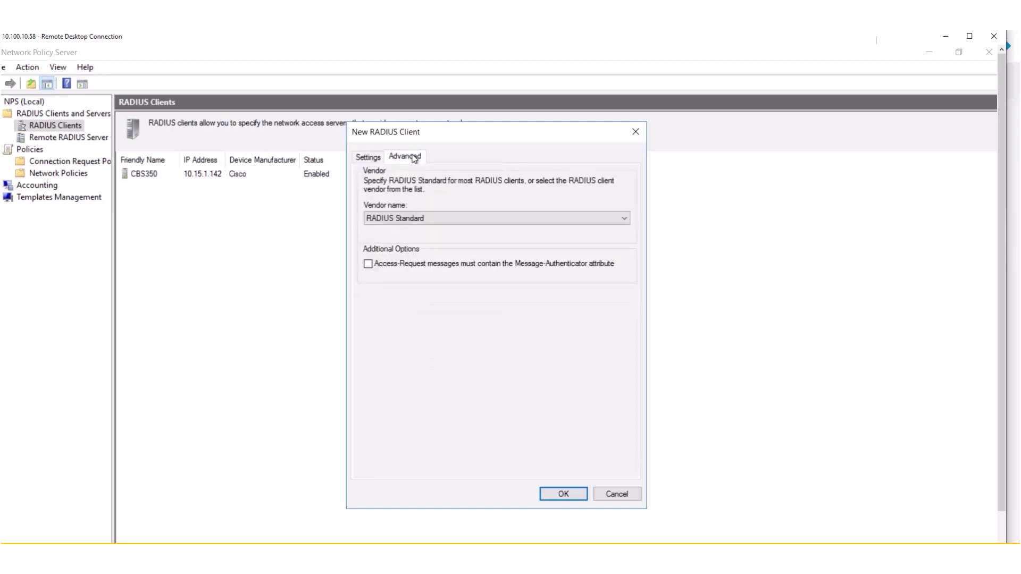
click(426, 217)
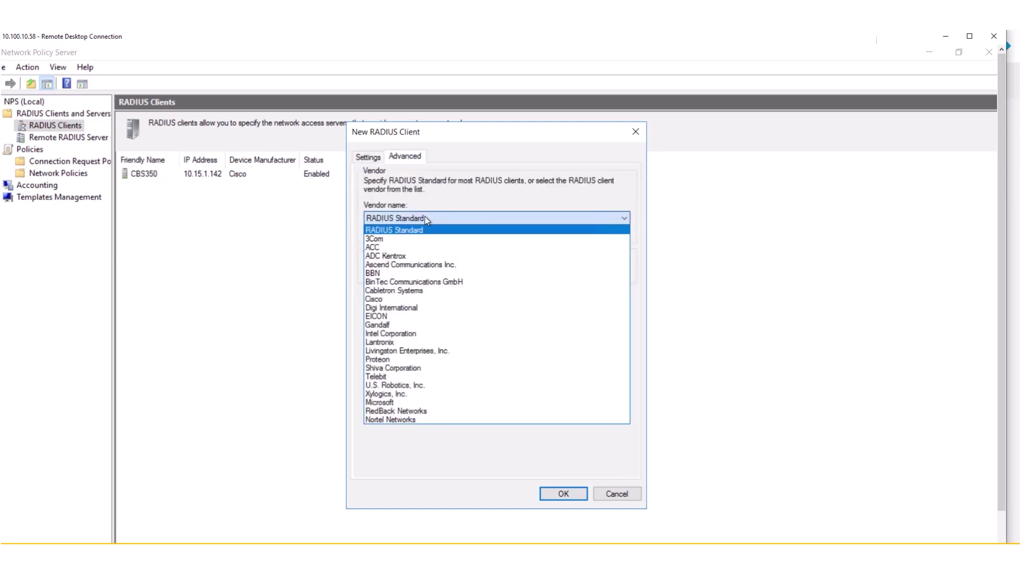
click(396, 299)
click(560, 497)
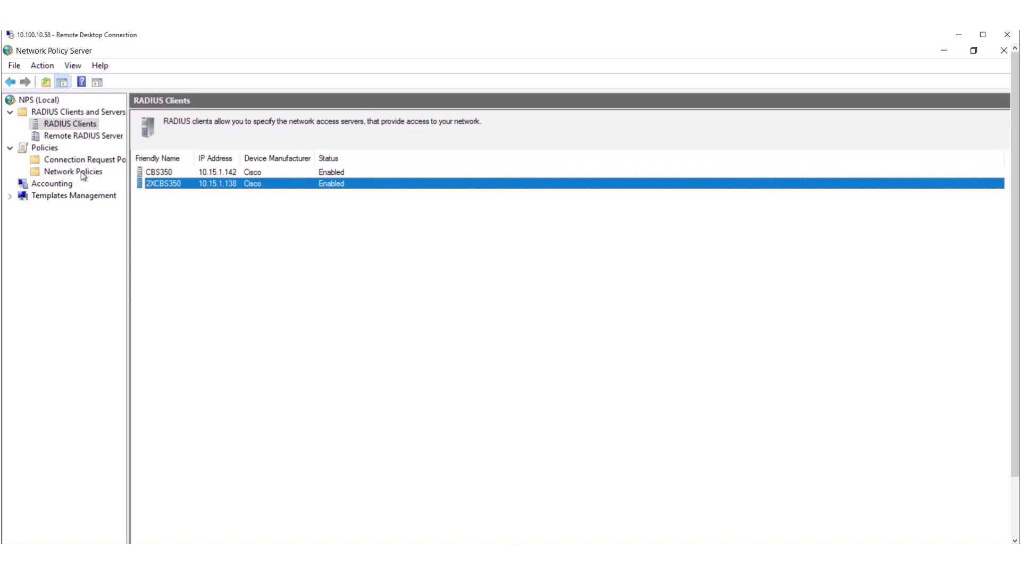
right_click(81, 172)
Step: Name the new network policy CiscoAdmin and add the Windows group condition RV340\Ciscoadmin
click(102, 179)
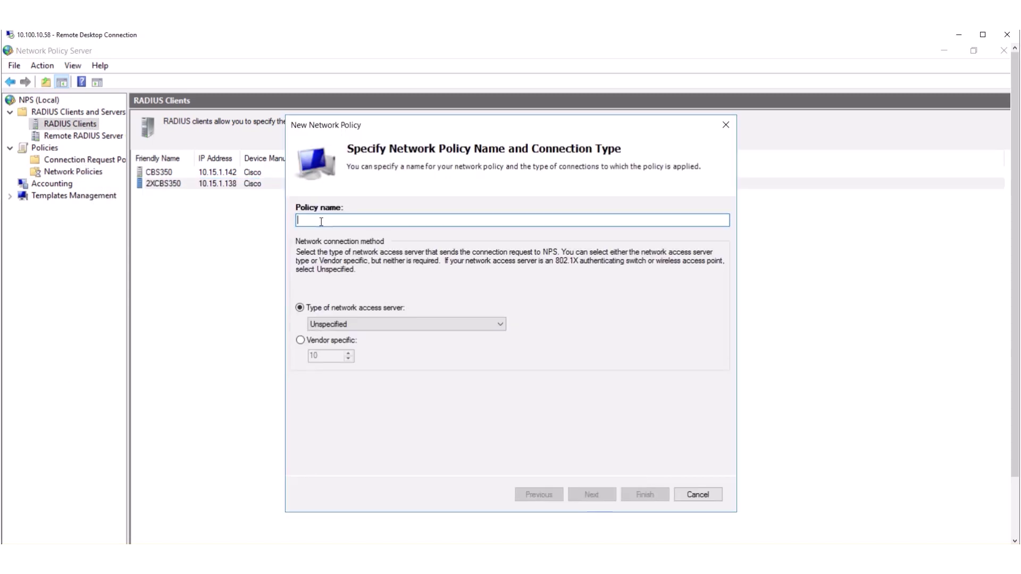
text(Cis)
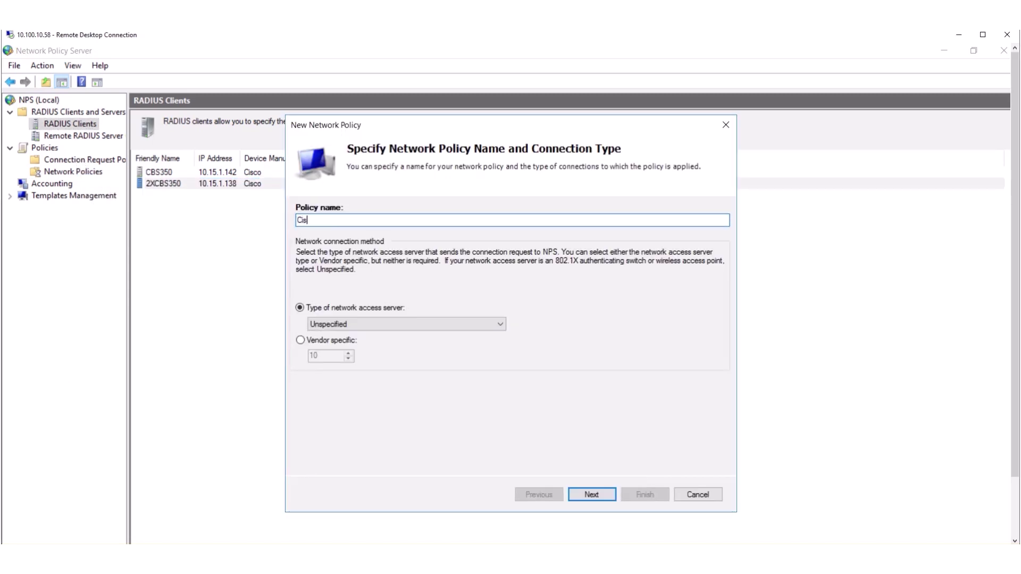
text(coAdmin)
click(588, 494)
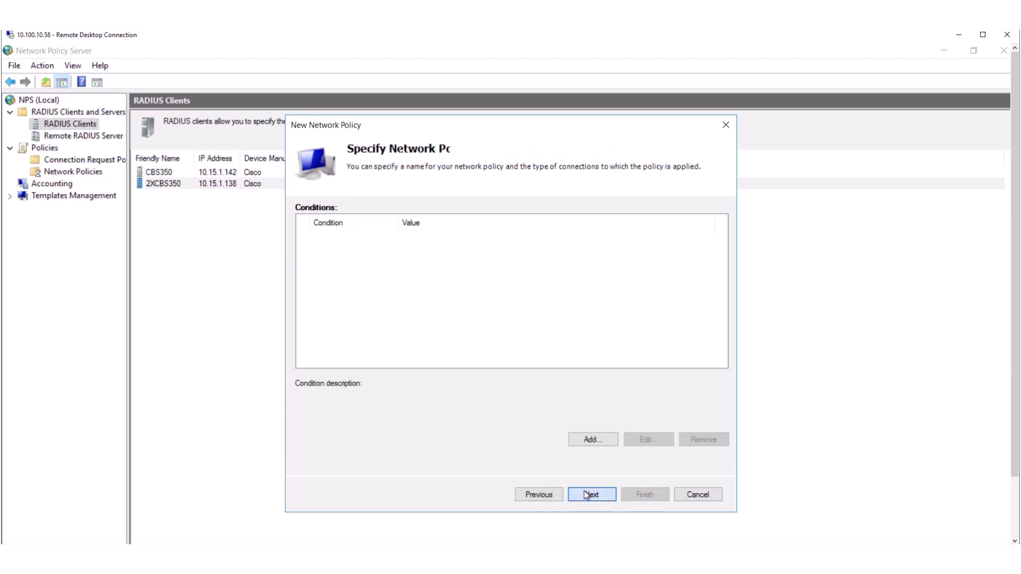
click(600, 438)
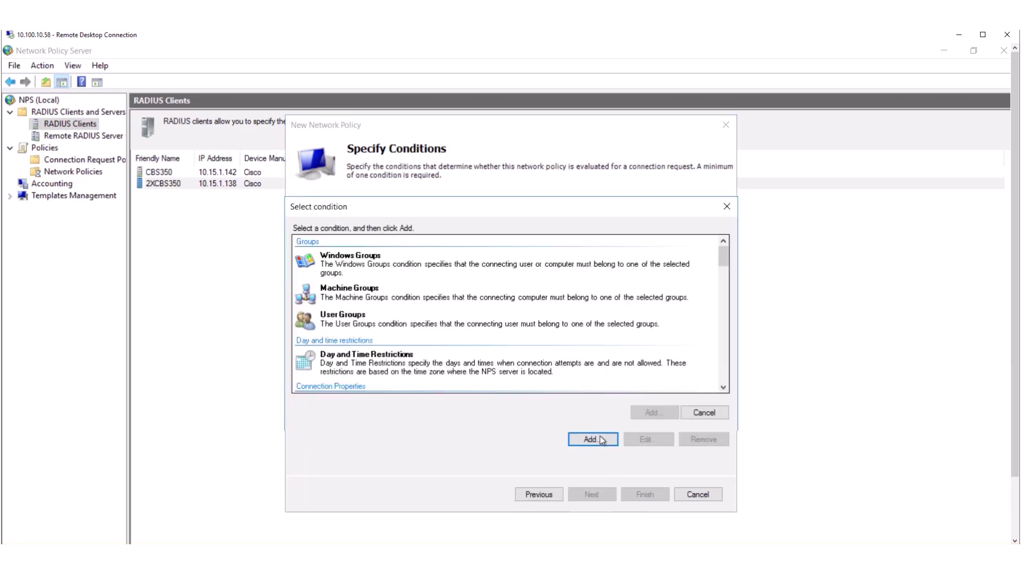
click(356, 258)
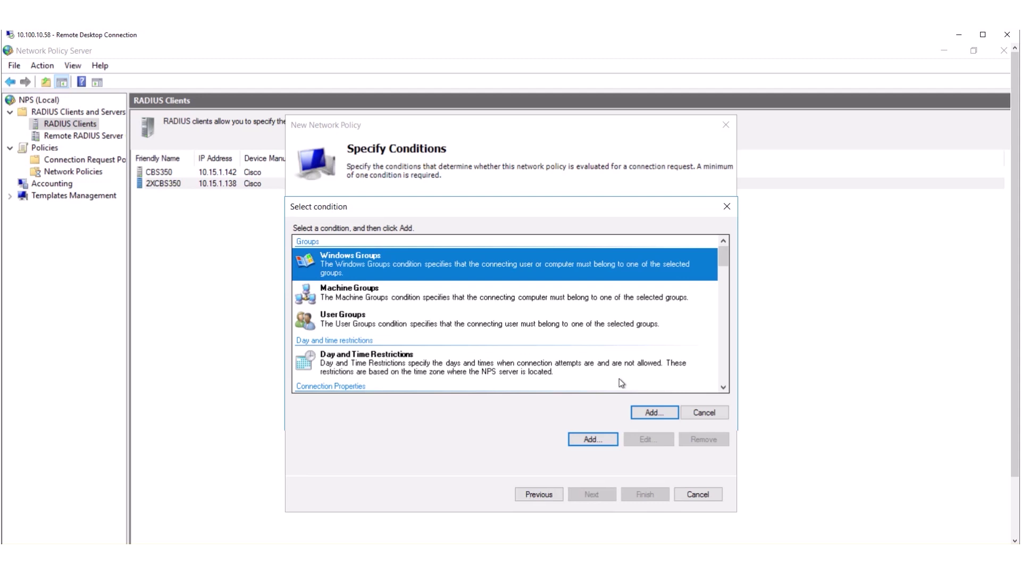
double_click(513, 265)
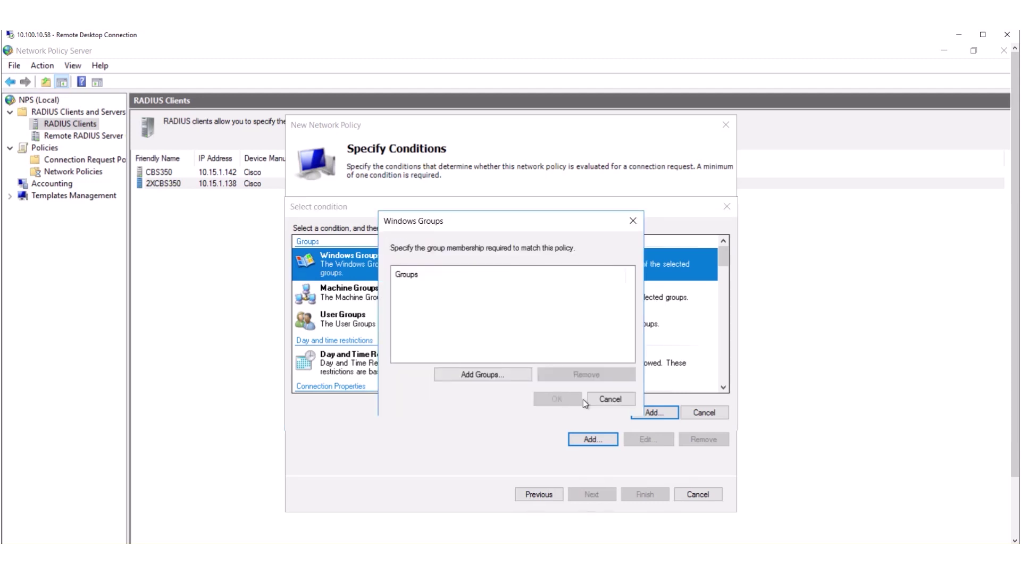
click(462, 377)
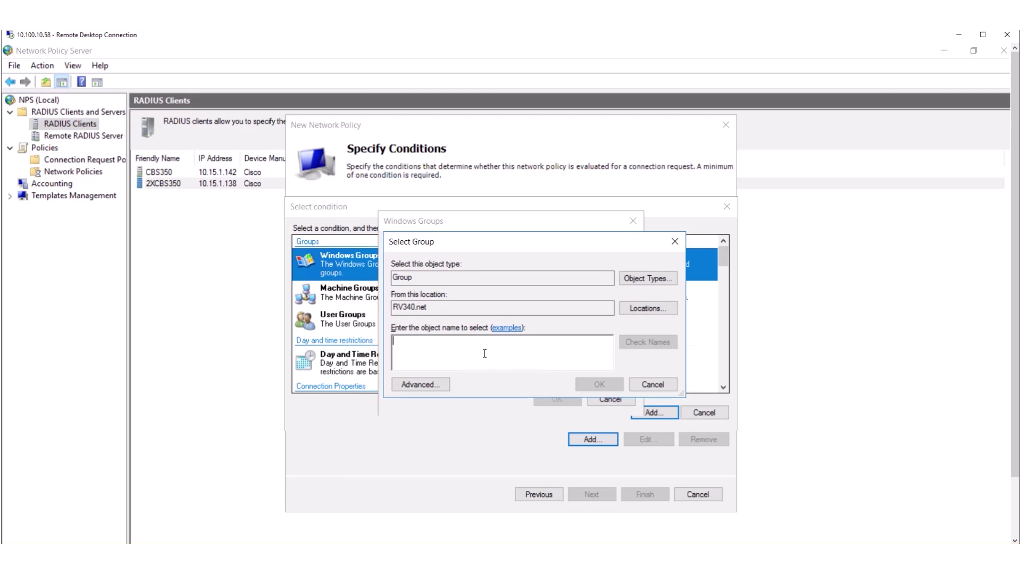
text(Cisco)
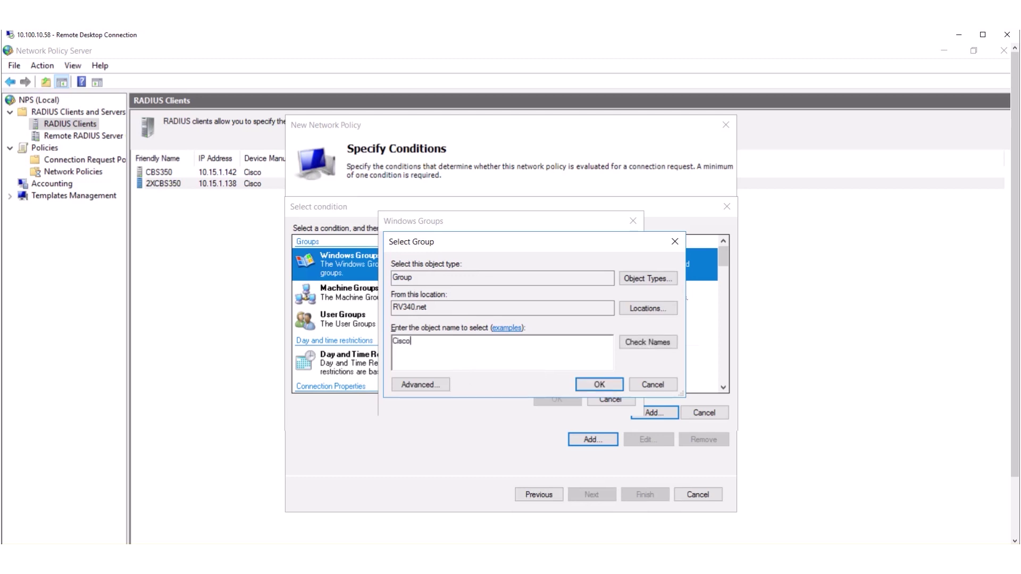
click(650, 344)
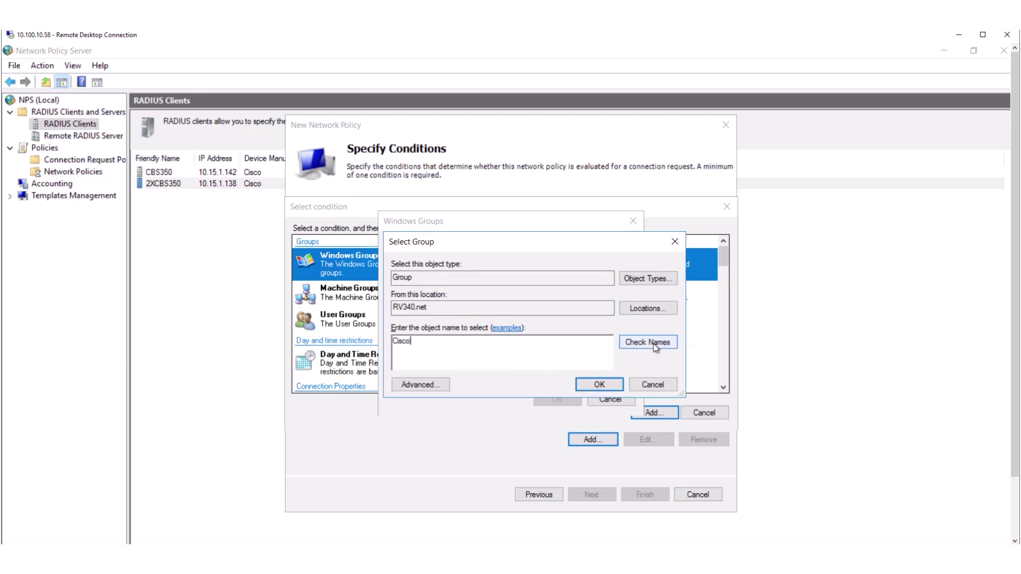
click(605, 384)
click(555, 398)
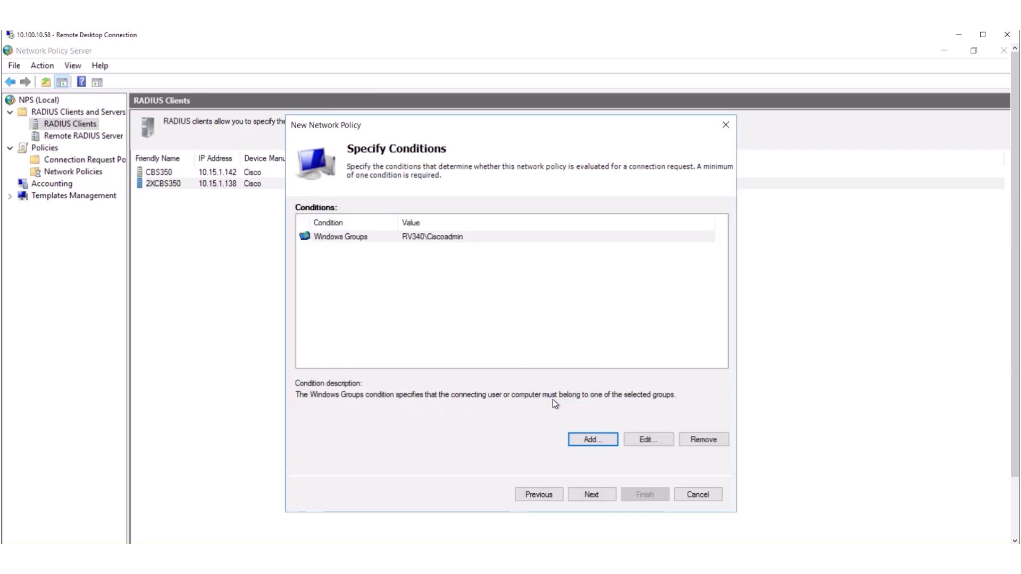
Step: Add a Client Friendly Name condition matching 2XCBS350
click(591, 440)
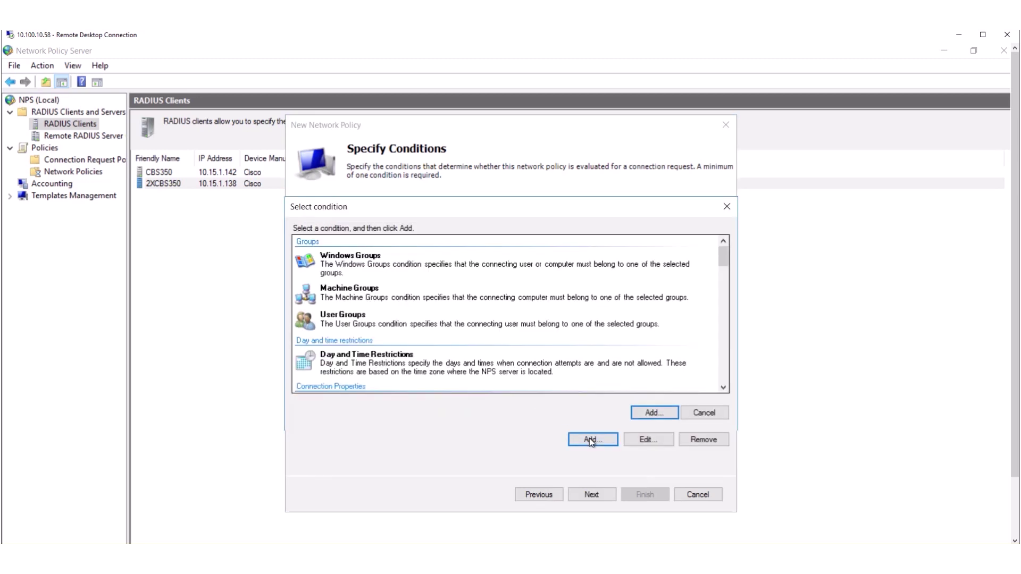
drag(724, 261, 729, 325)
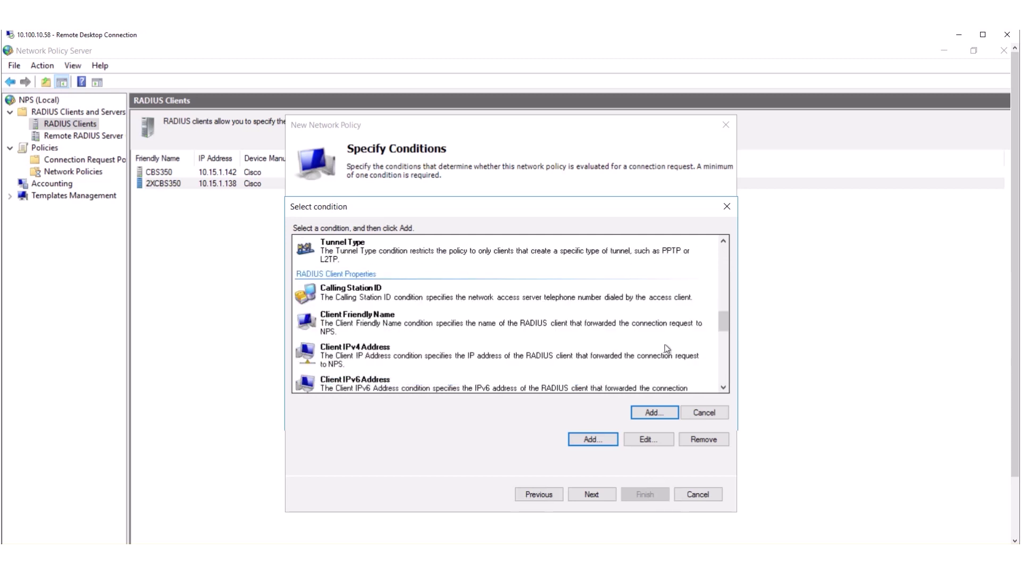
click(415, 318)
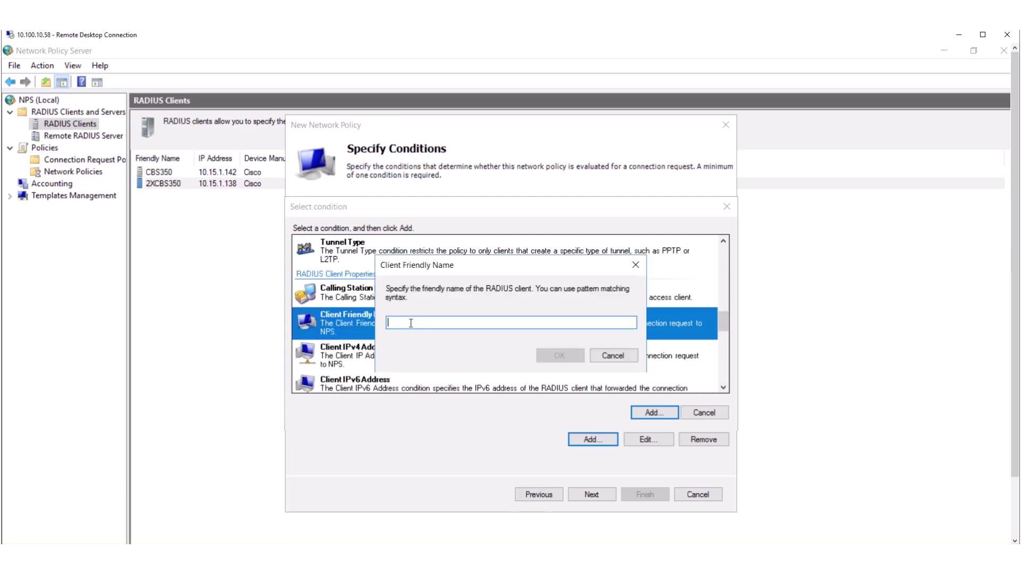
double_click(412, 326)
text(2XCBS350)
click(558, 356)
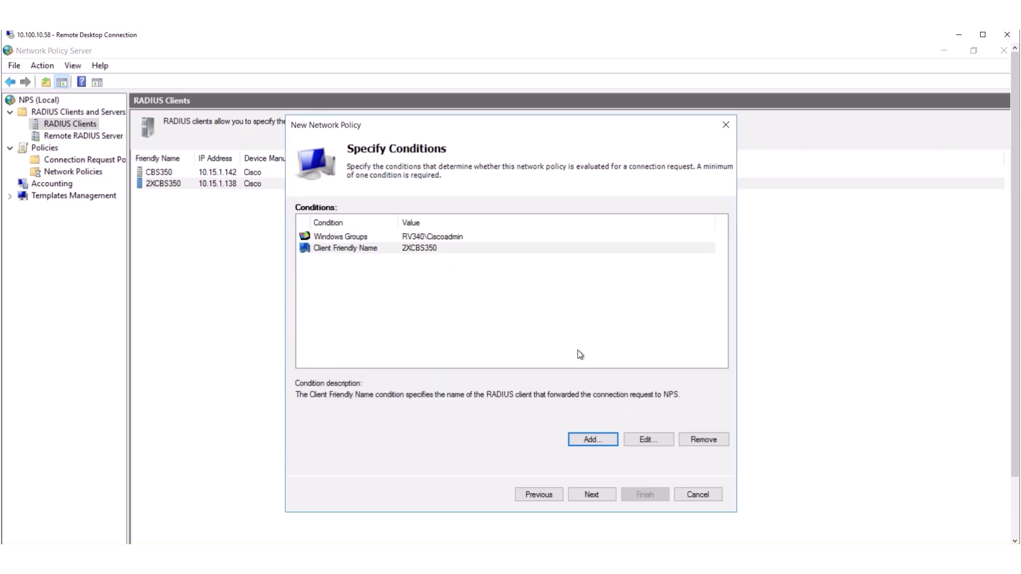
click(590, 495)
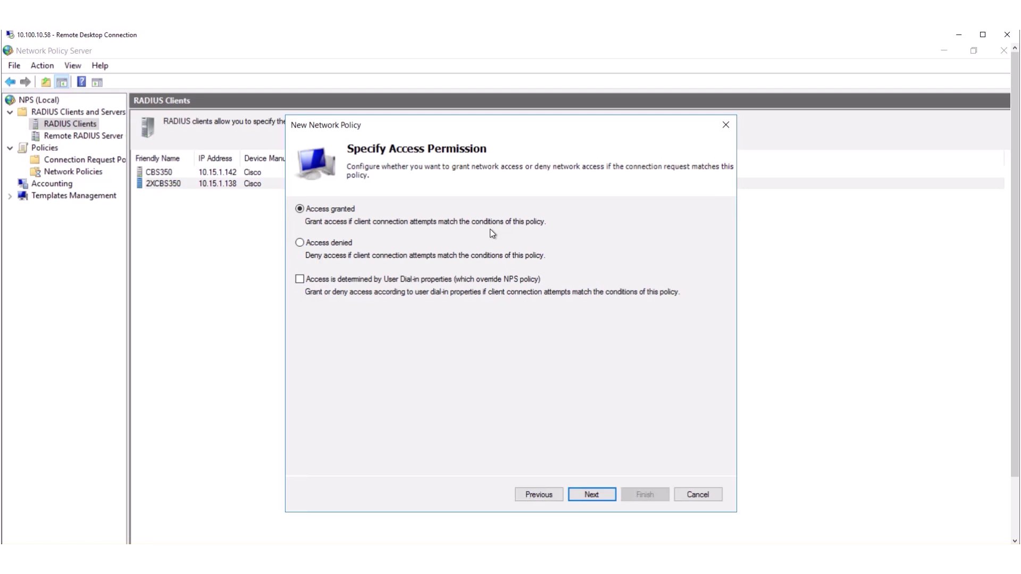
Step: Keep access granted and additionally allow CHAP and unencrypted PAP/SPAP authentication
click(599, 496)
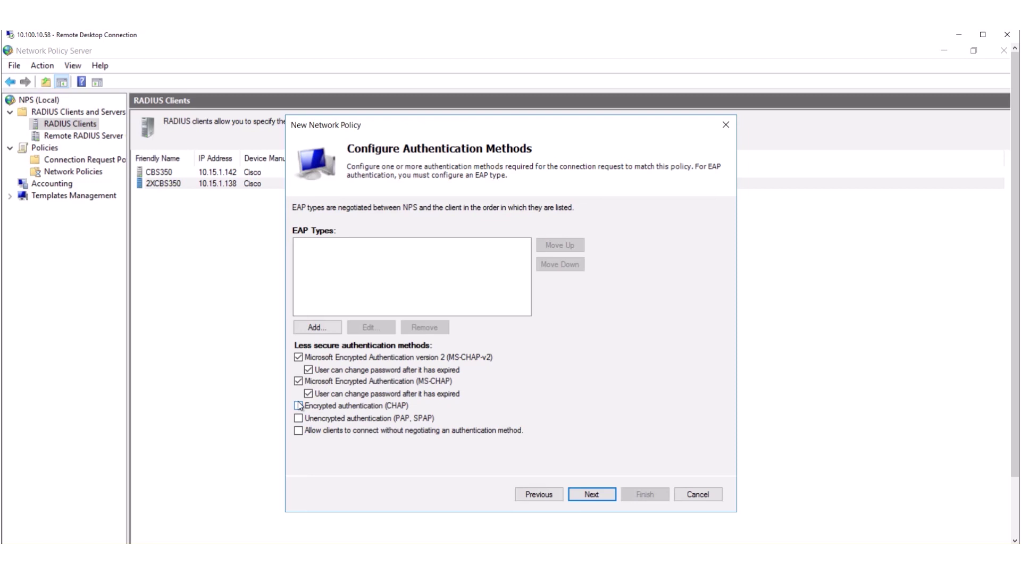
click(298, 407)
click(299, 419)
click(592, 495)
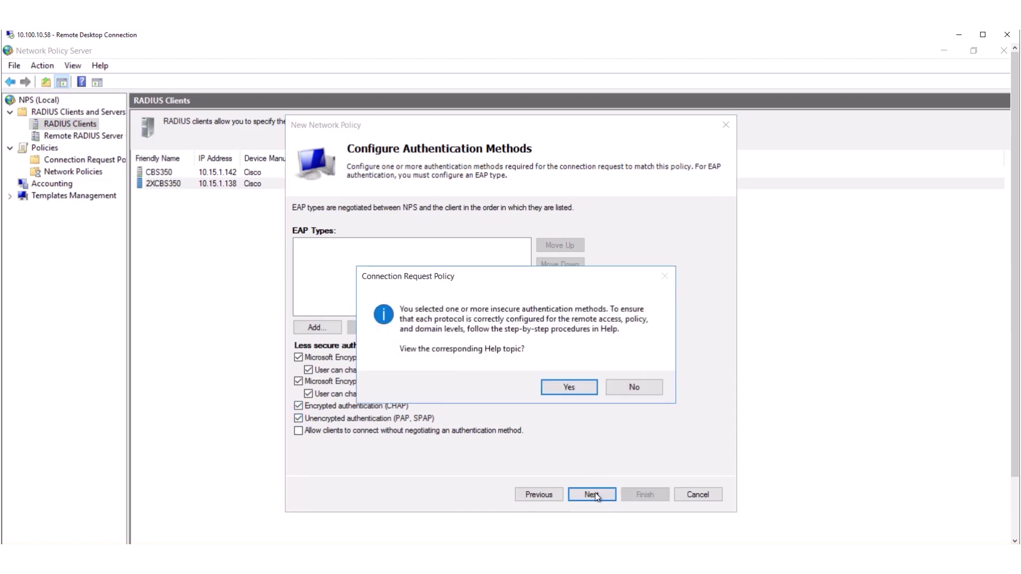
click(631, 389)
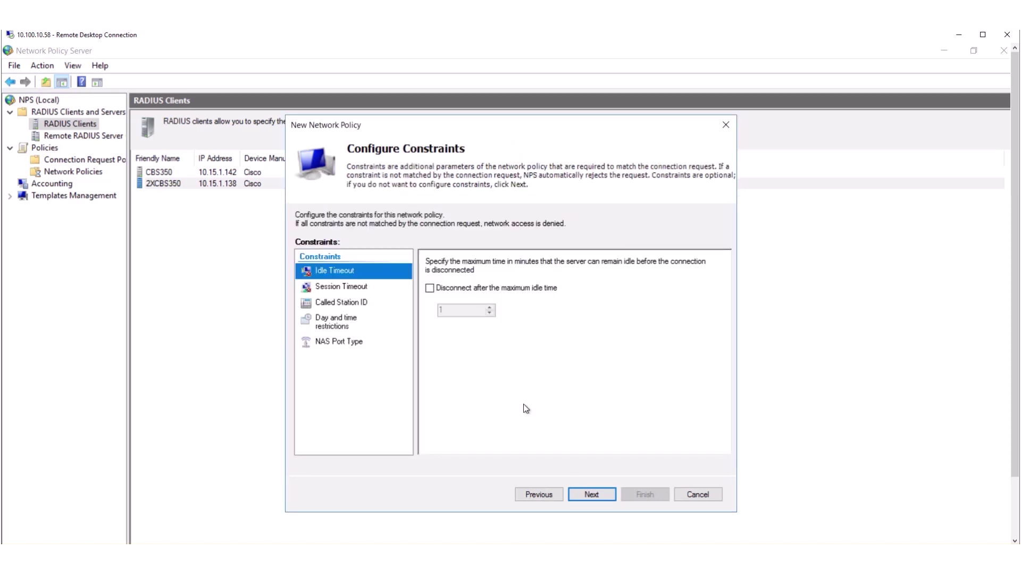
Step: Remove the default Framed-Protocol and Service-Type standard RADIUS attributes
click(598, 496)
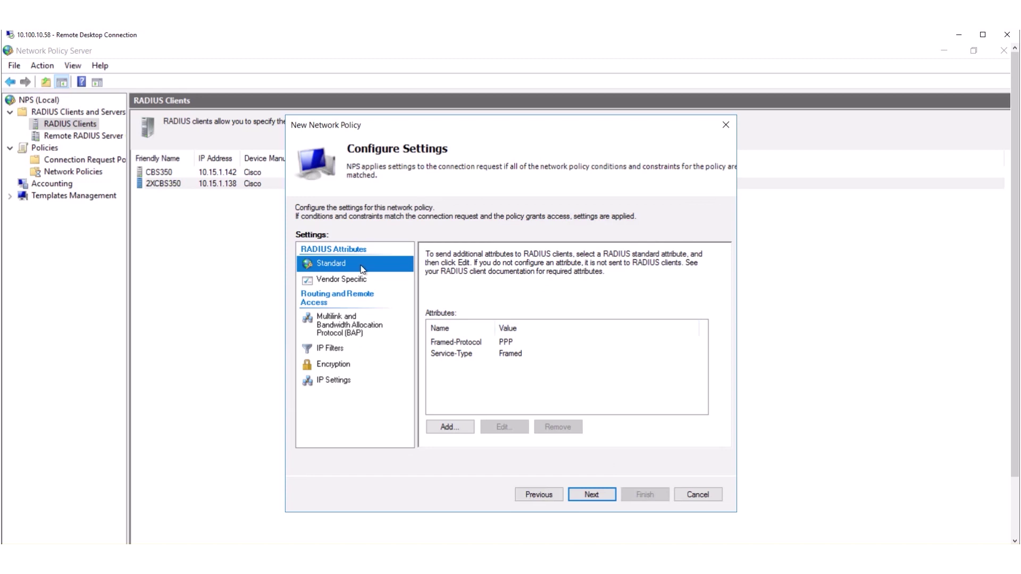
click(475, 343)
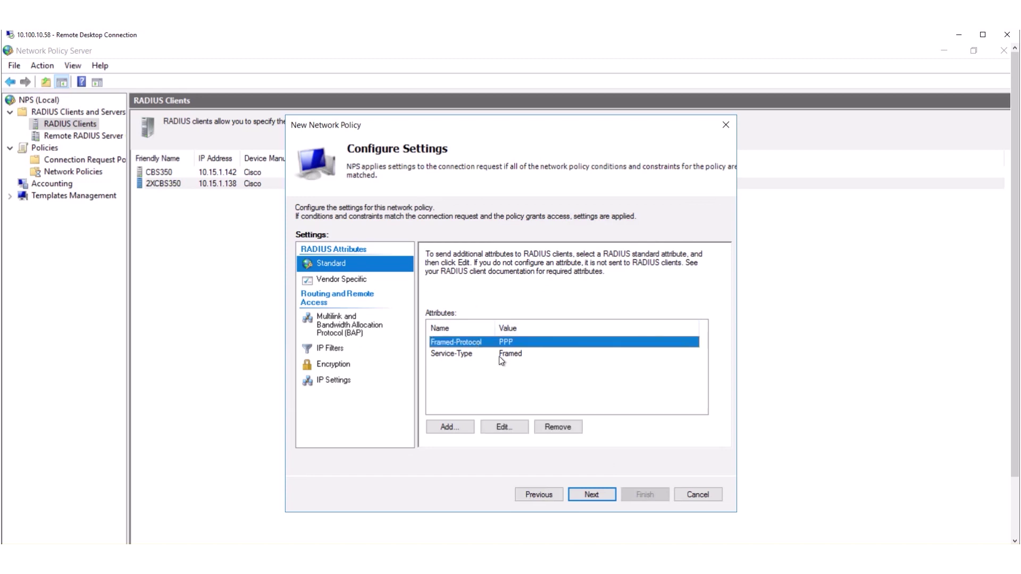
click(548, 423)
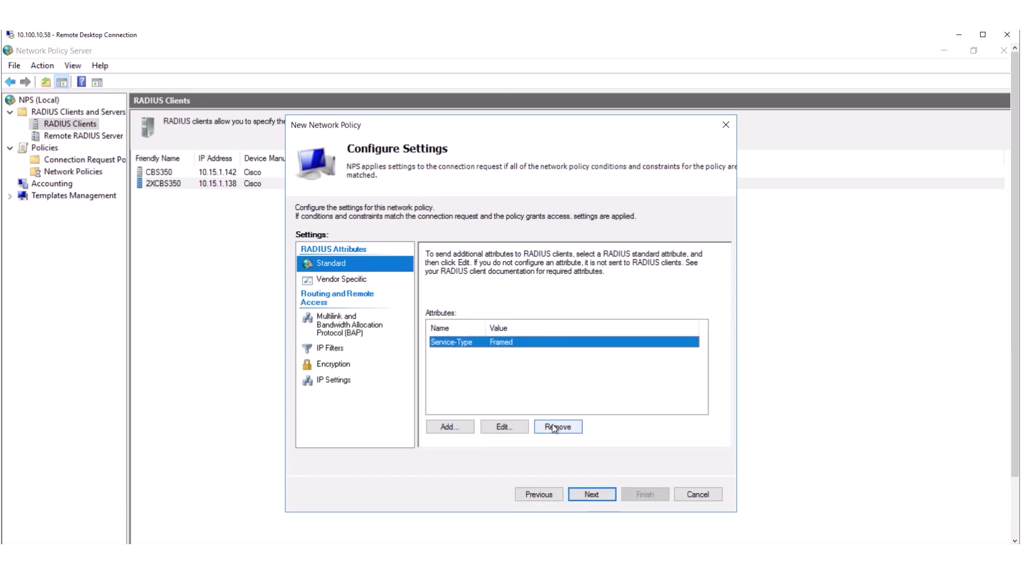
click(553, 426)
Step: Add a Service-Type standard attribute set to Administrative
click(450, 427)
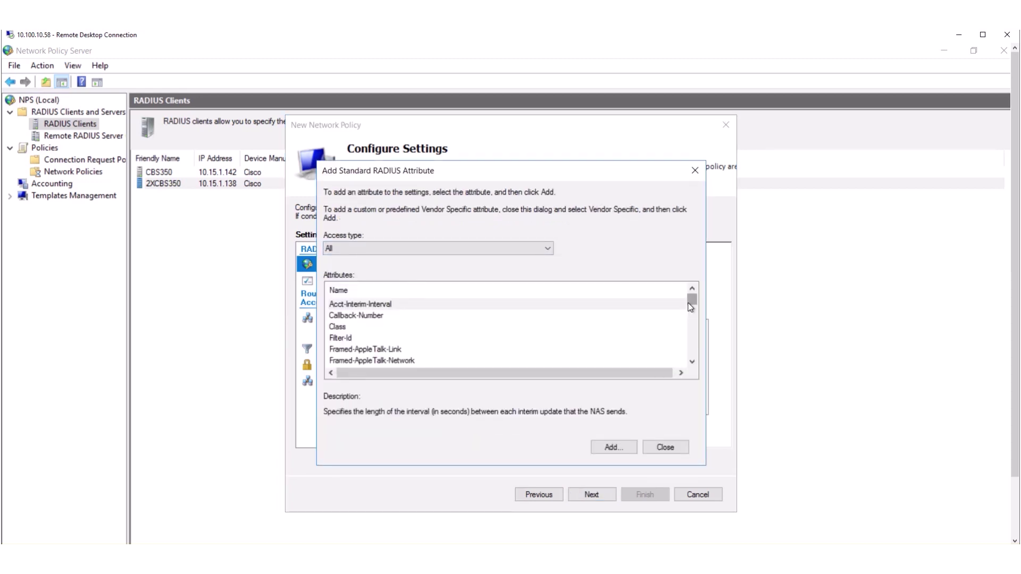
drag(692, 362, 694, 363)
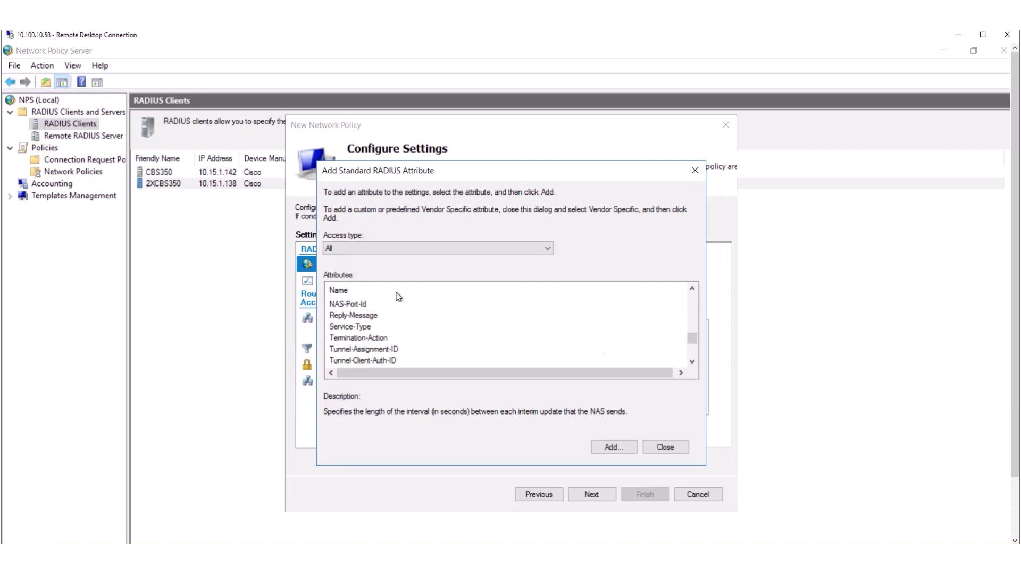
double_click(452, 327)
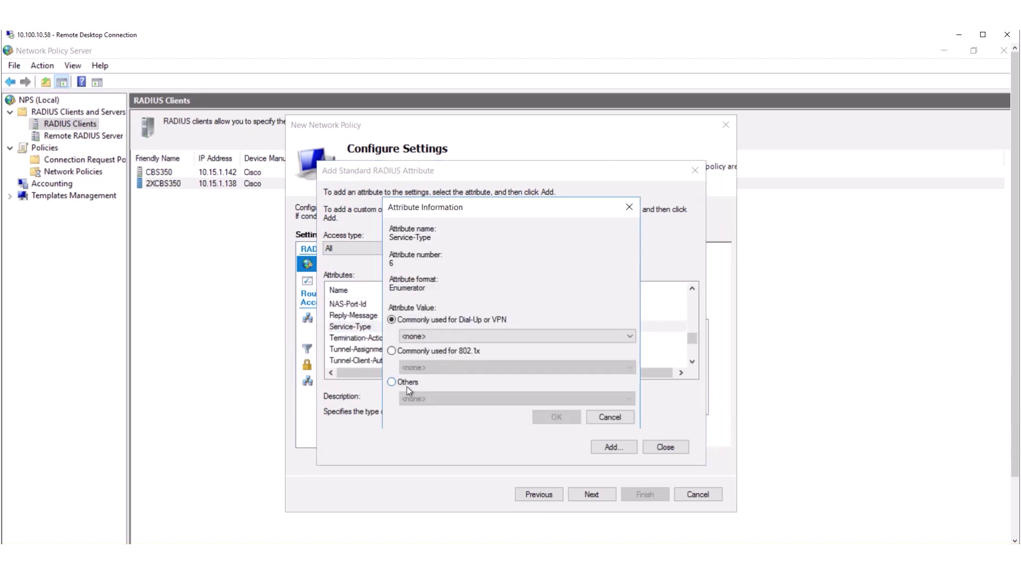
click(393, 383)
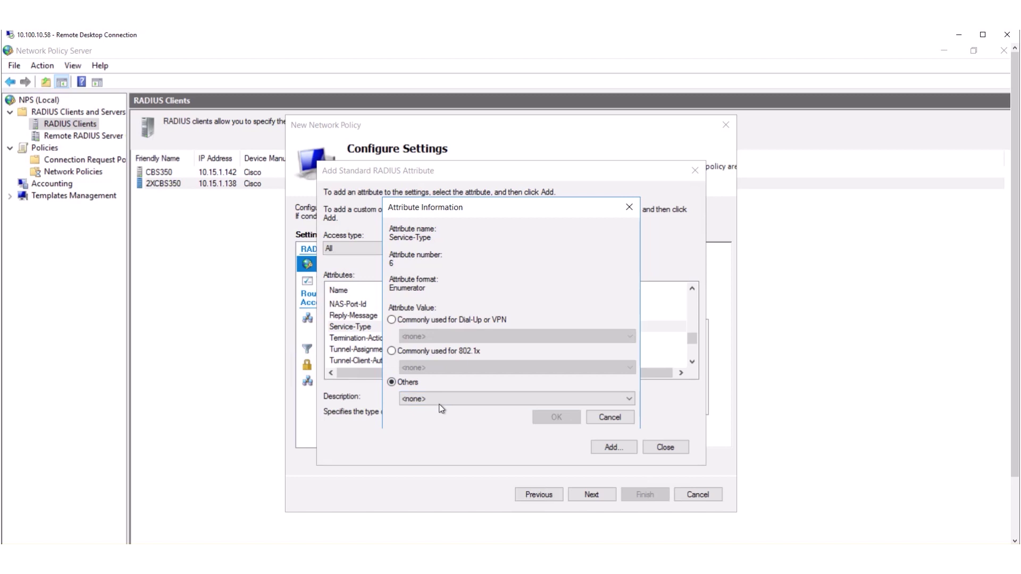
click(441, 408)
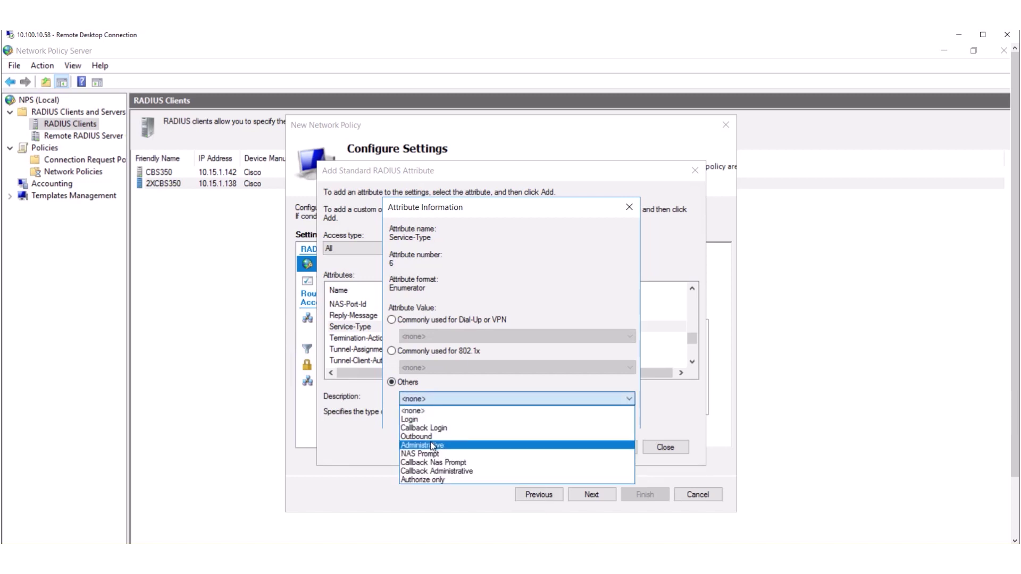
click(436, 445)
click(539, 417)
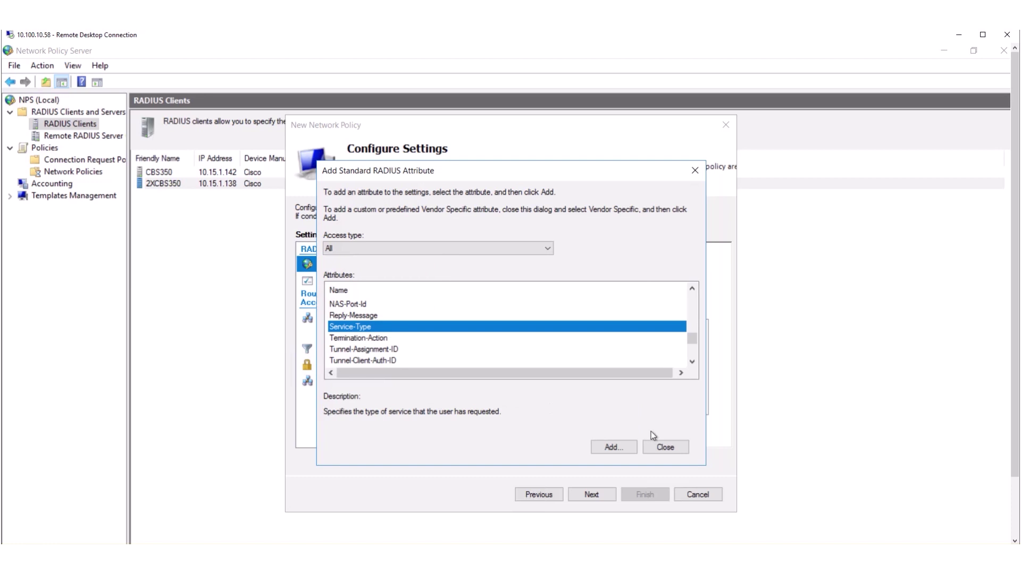
click(659, 445)
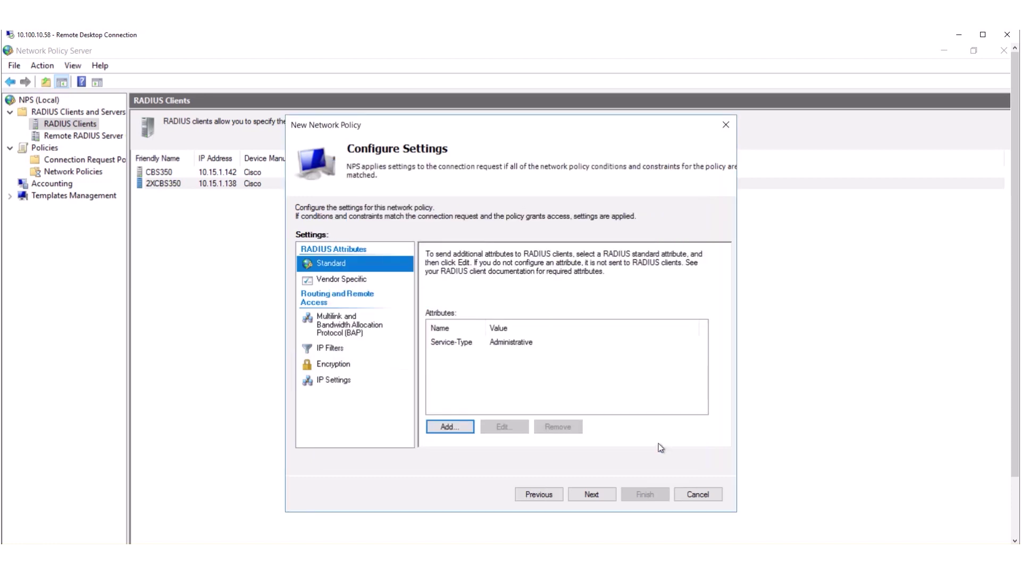
click(334, 280)
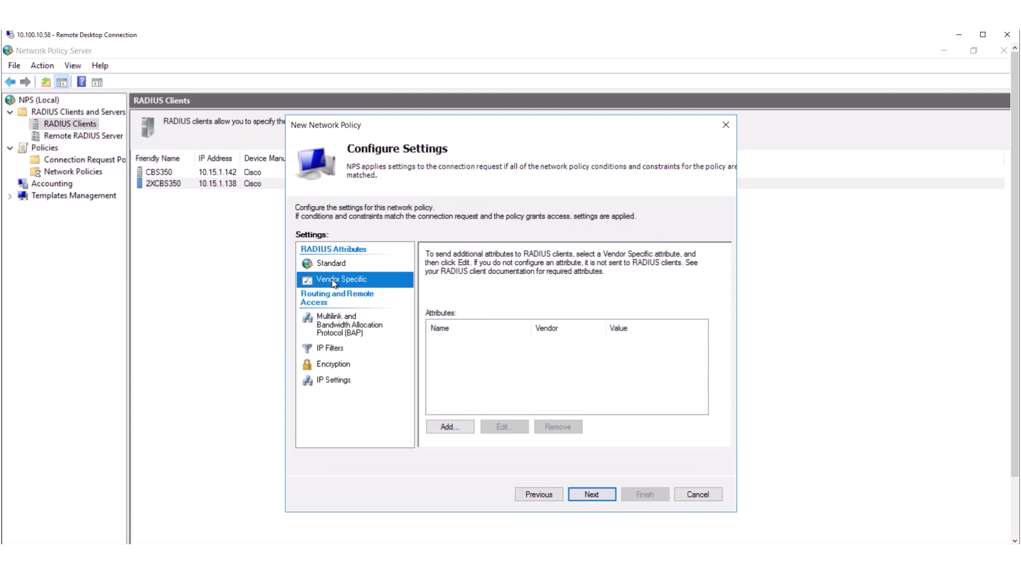
Step: Add vendor-specific Cisco-AV-Pair shell:priv-lvl=15 and finish creating the CiscoAdmin policy
click(458, 429)
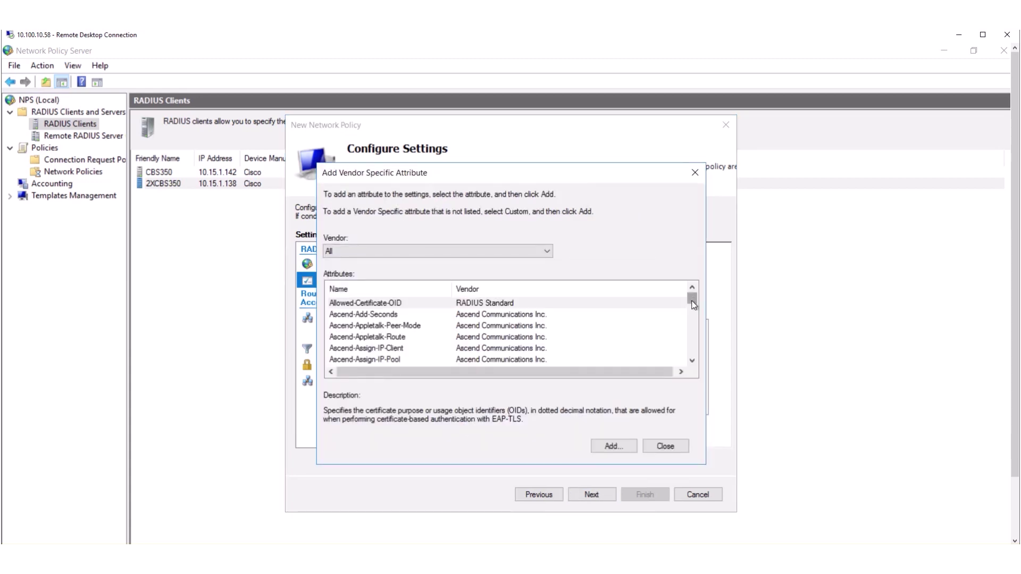
drag(693, 304, 693, 316)
click(361, 318)
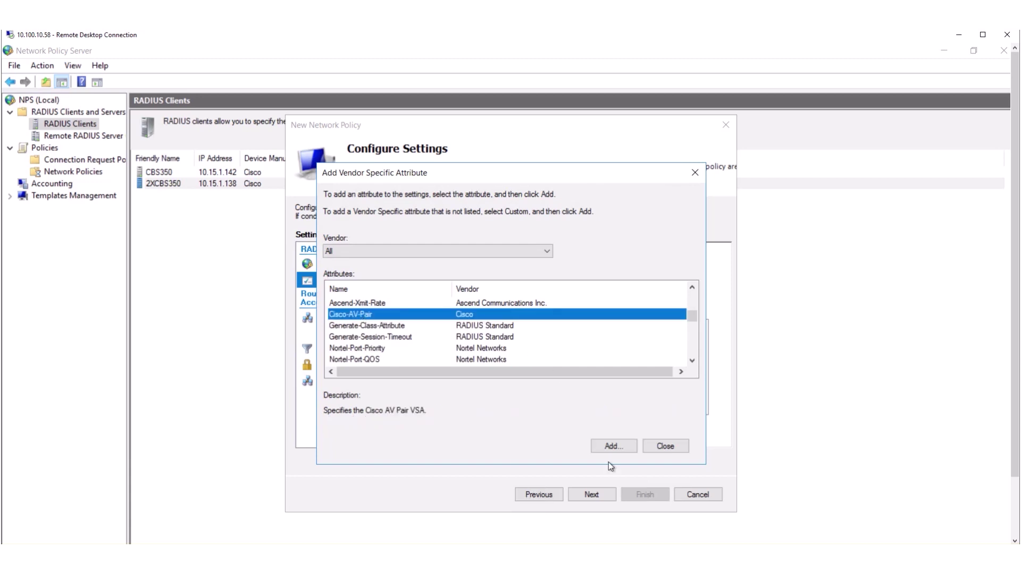
double_click(431, 316)
click(614, 314)
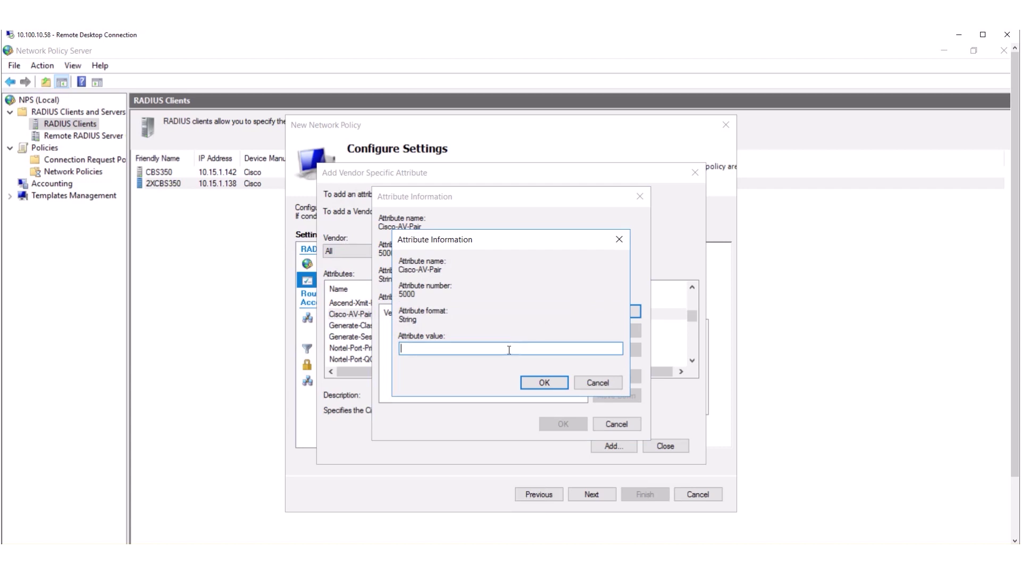
text(shell:priv-lvl=15)
click(533, 382)
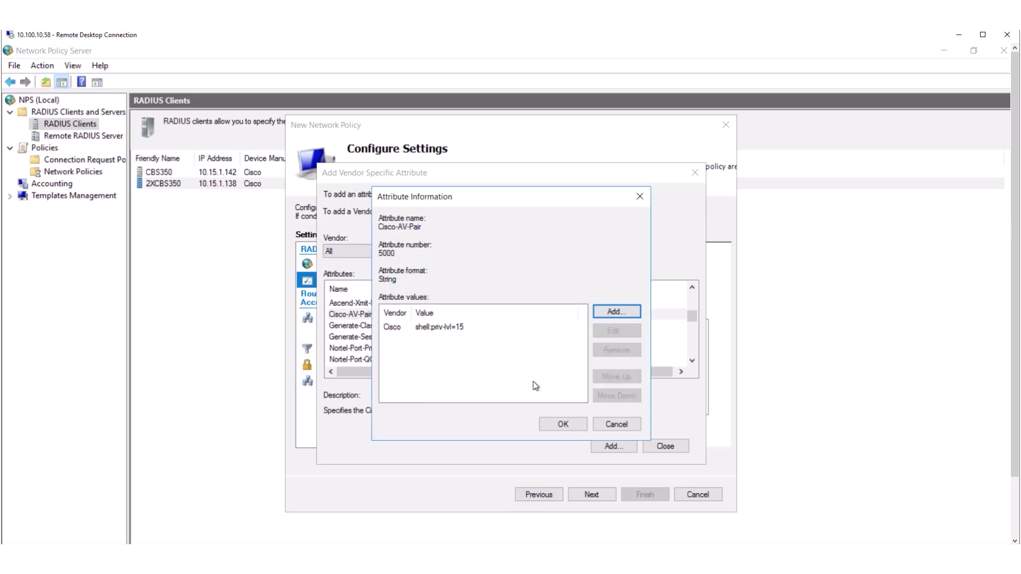
click(556, 426)
click(661, 444)
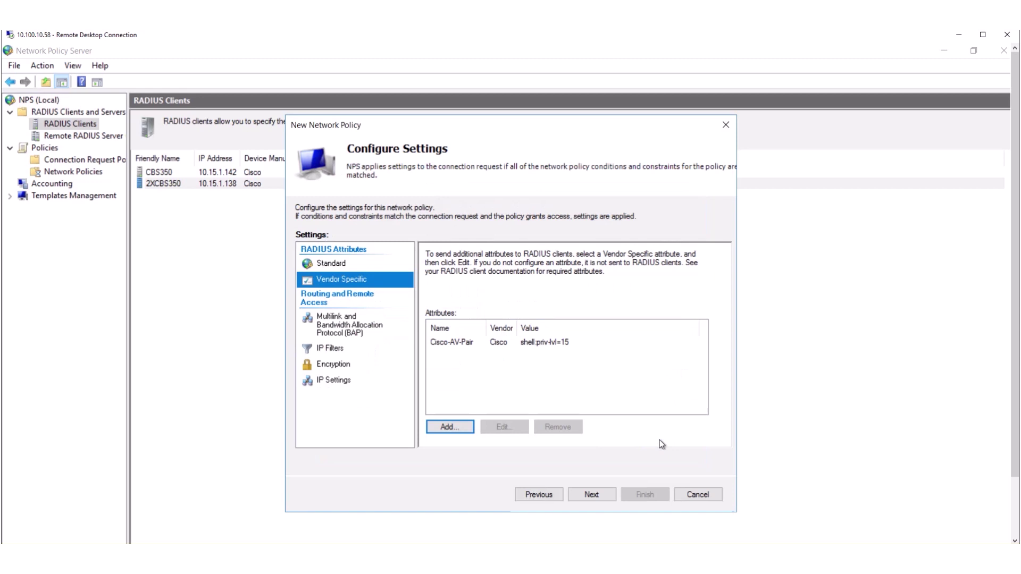
click(590, 496)
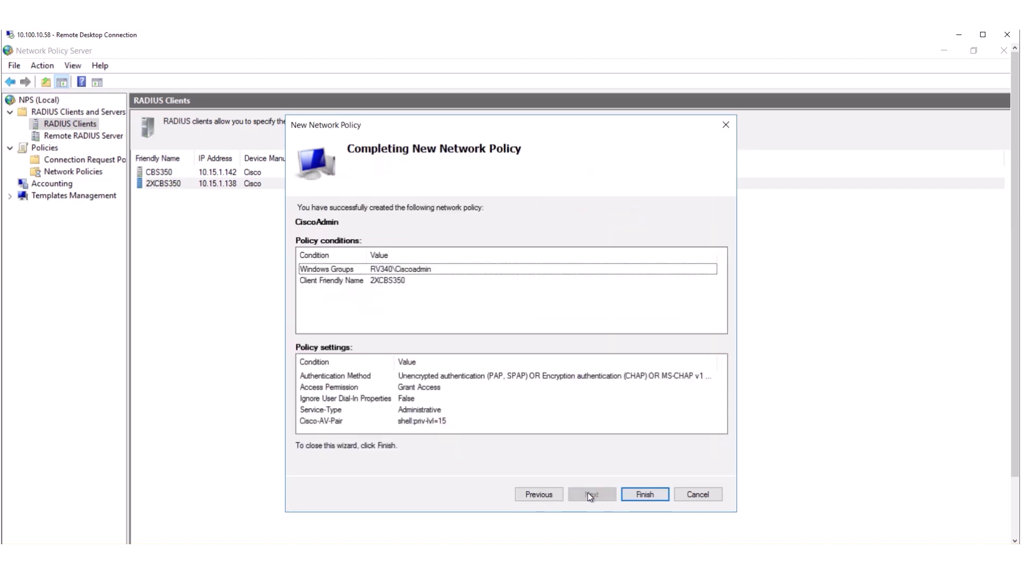
click(640, 490)
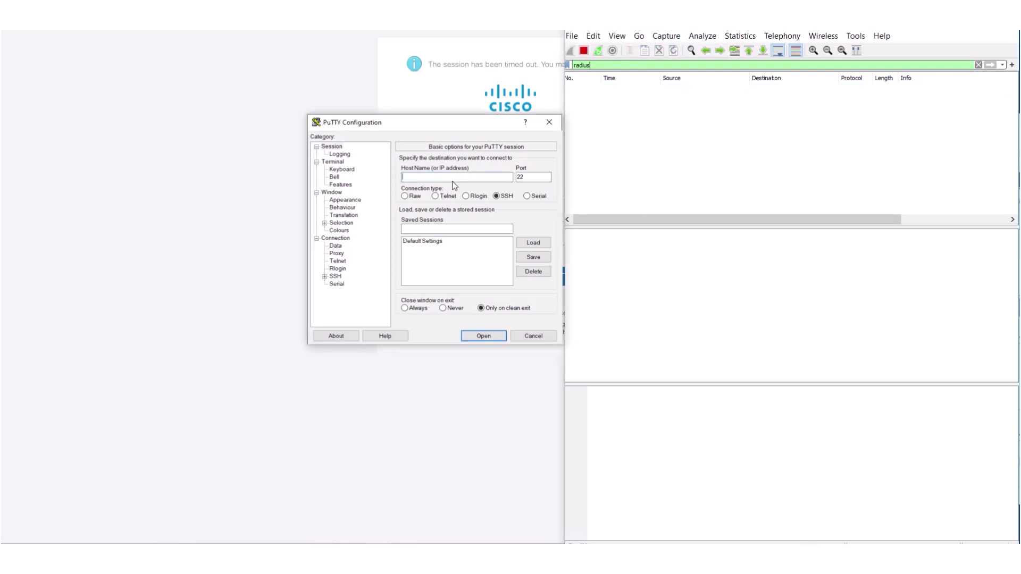
Step: SSH into the switch at 10.15.1.138 and log in with the RADIUS user's name and password
click(474, 333)
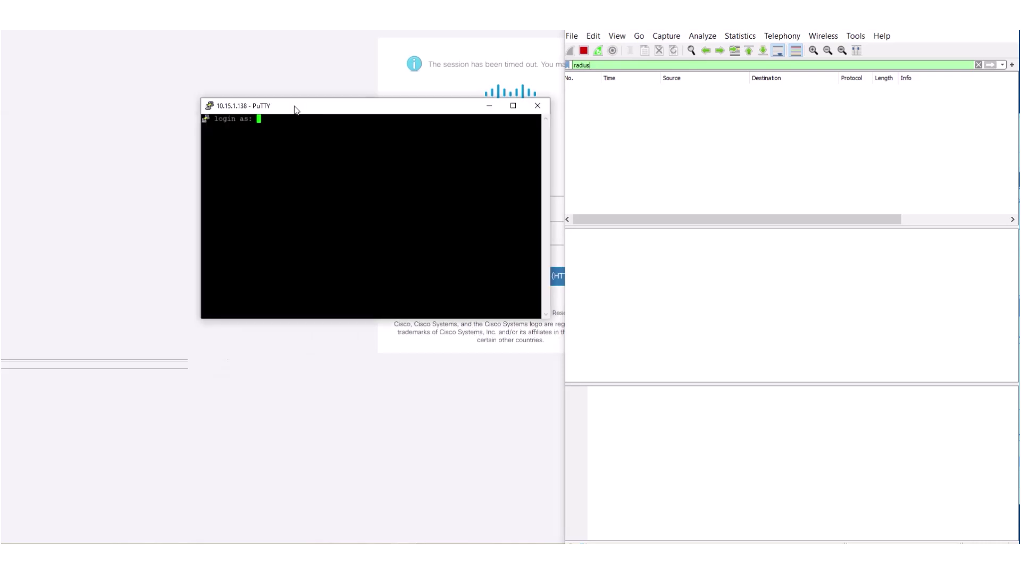
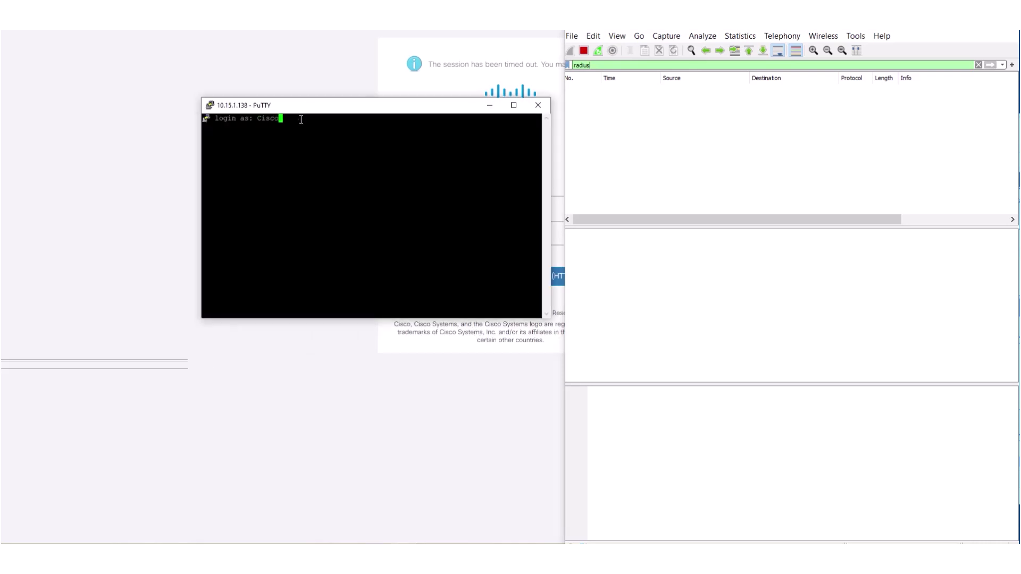
key(Return)
key(Return)
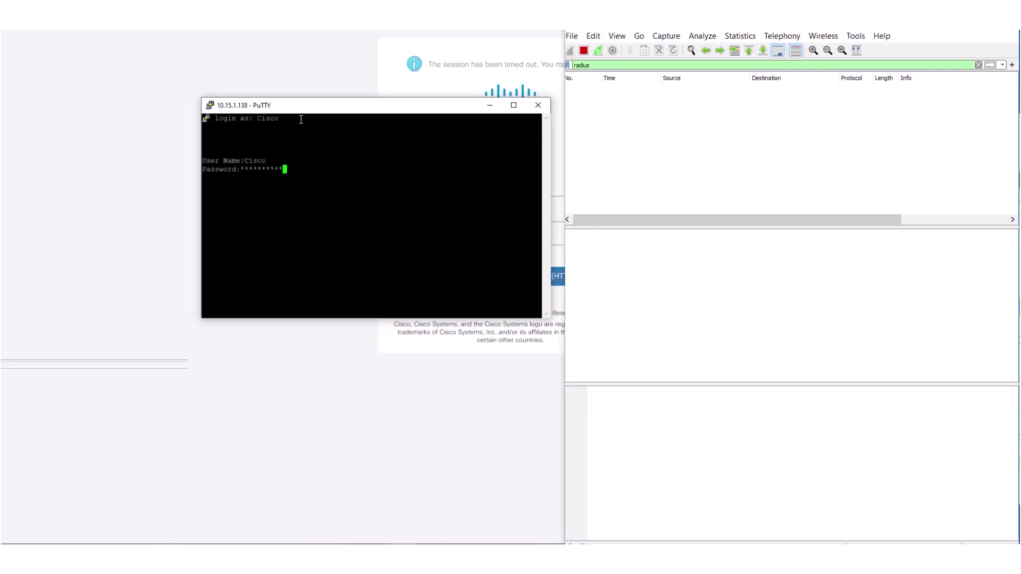
key(Return)
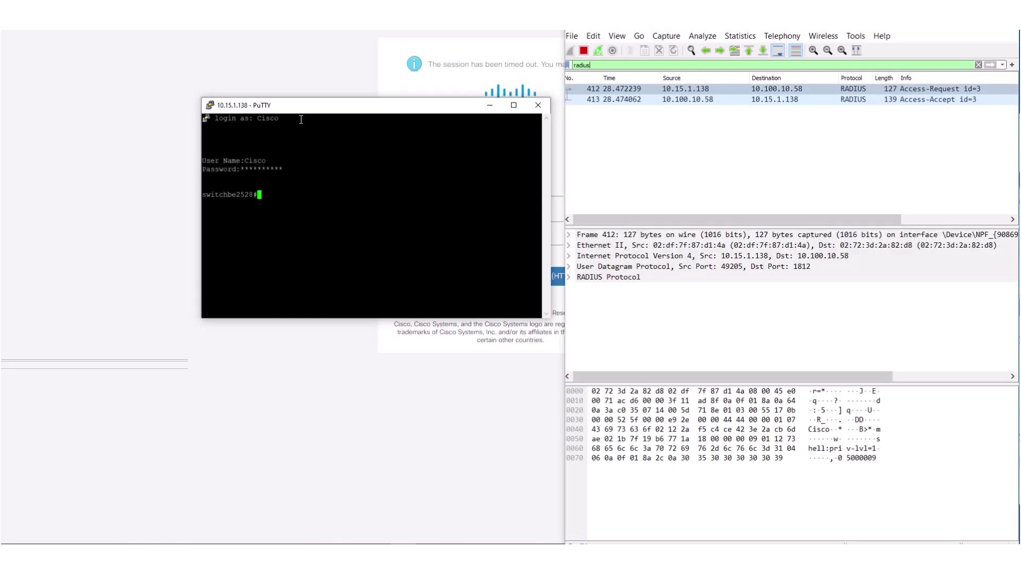